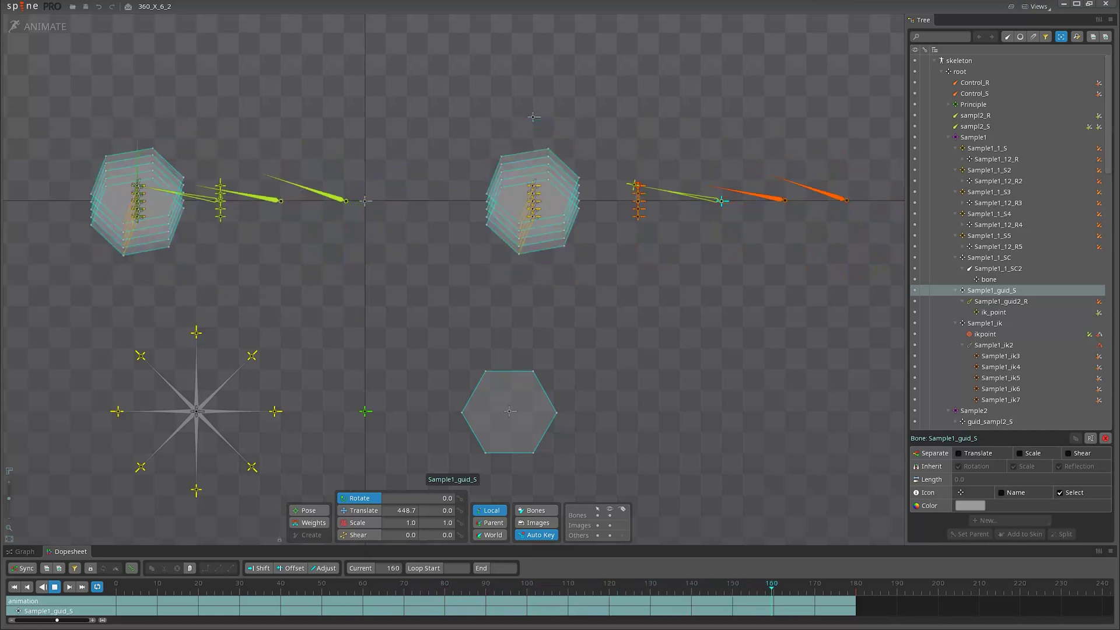
# Switch to the browser and look over the description and comments of the "Spine 2D Animation - Rotate a chess piece" video
pyautogui.hotkey('alt', 'Tab')
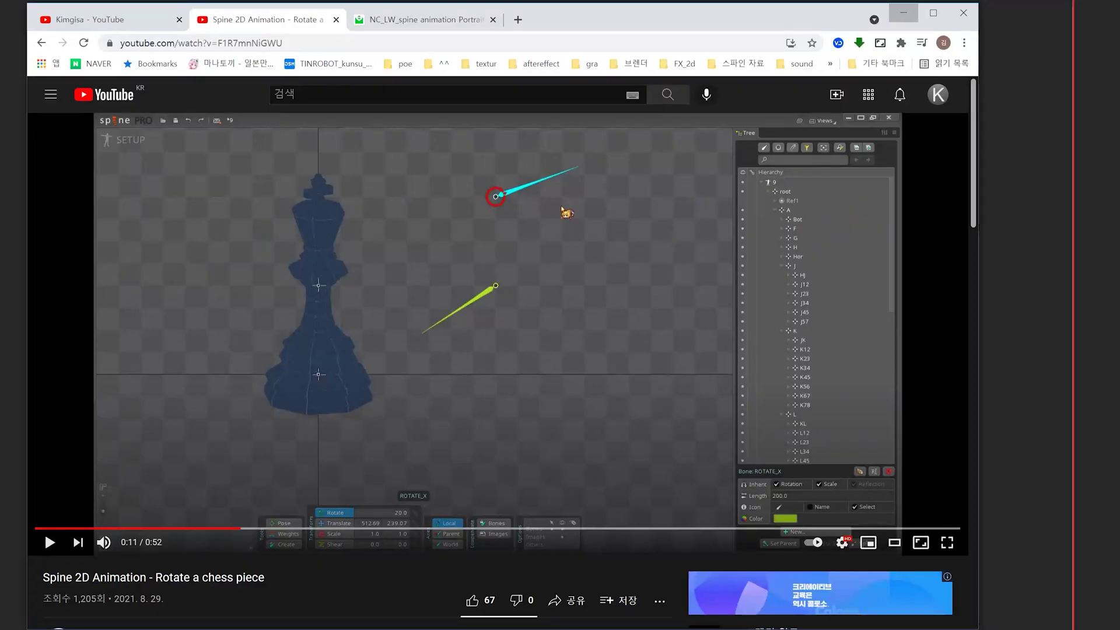
pyautogui.scroll(-5, 211, 461)
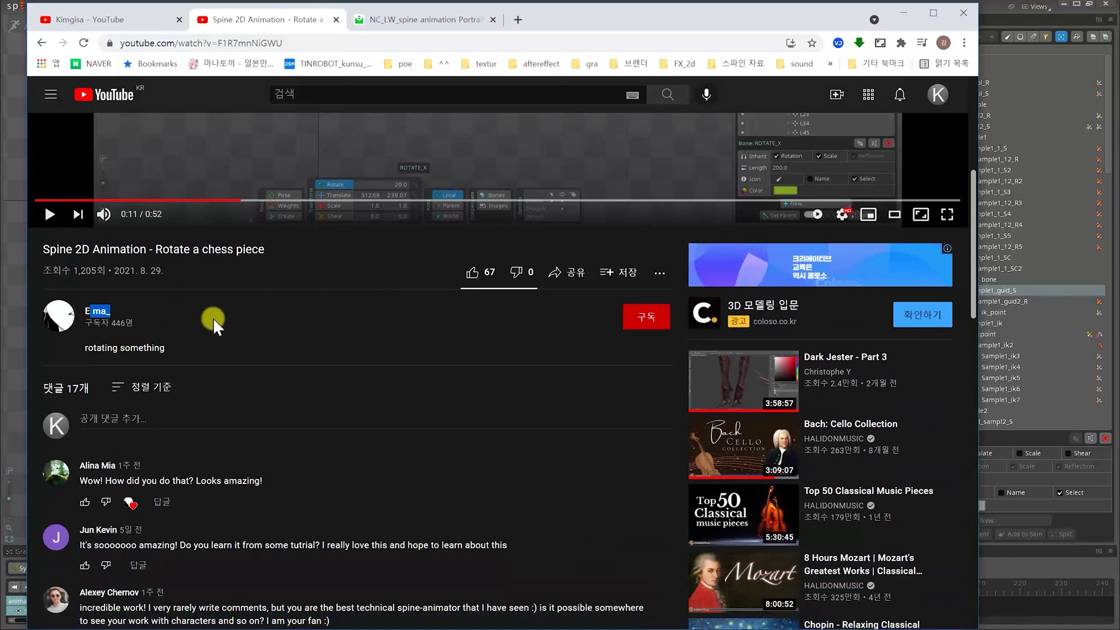
pyautogui.scroll(5, 212, 318)
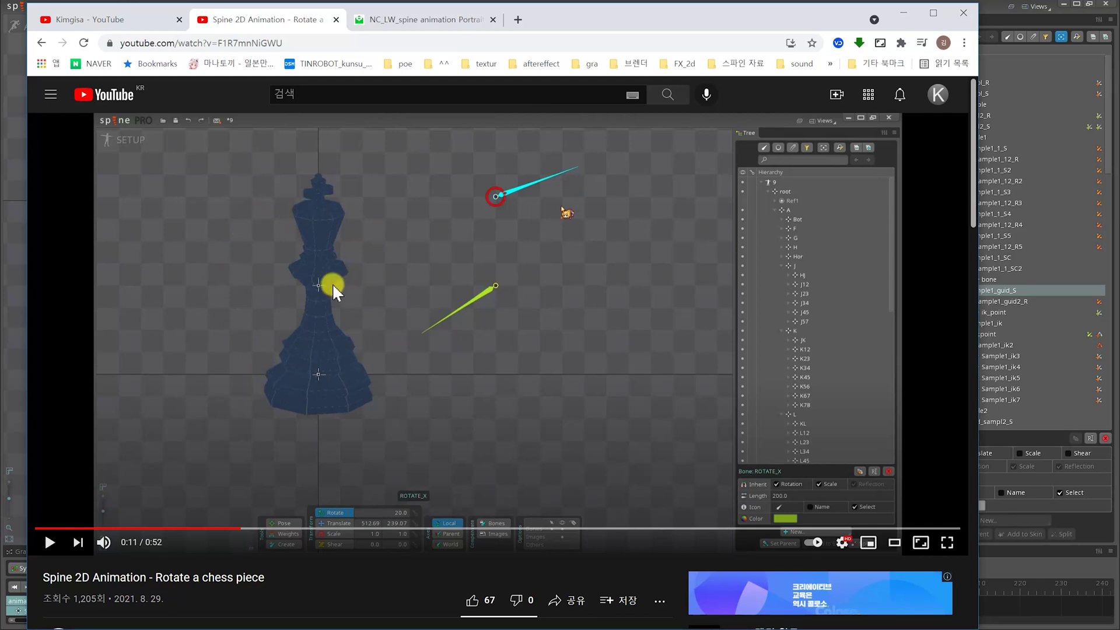
# Play the chess piece video from 0:11 and pause it at 0:16
pyautogui.click(51, 551)
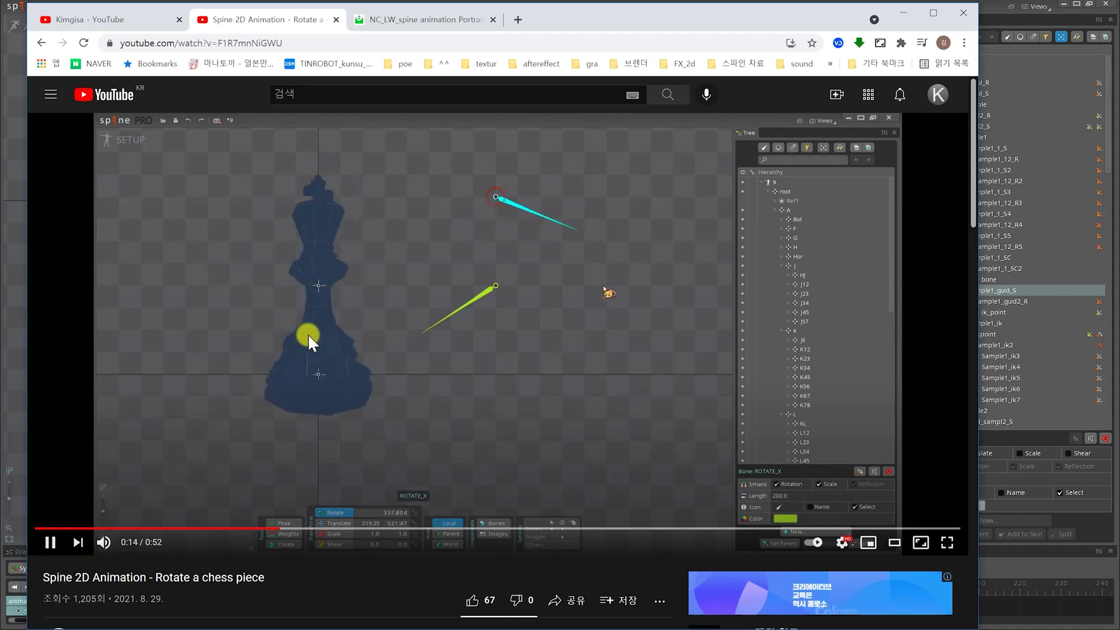
pyautogui.click(101, 541)
pyautogui.click(87, 529)
pyautogui.click(104, 542)
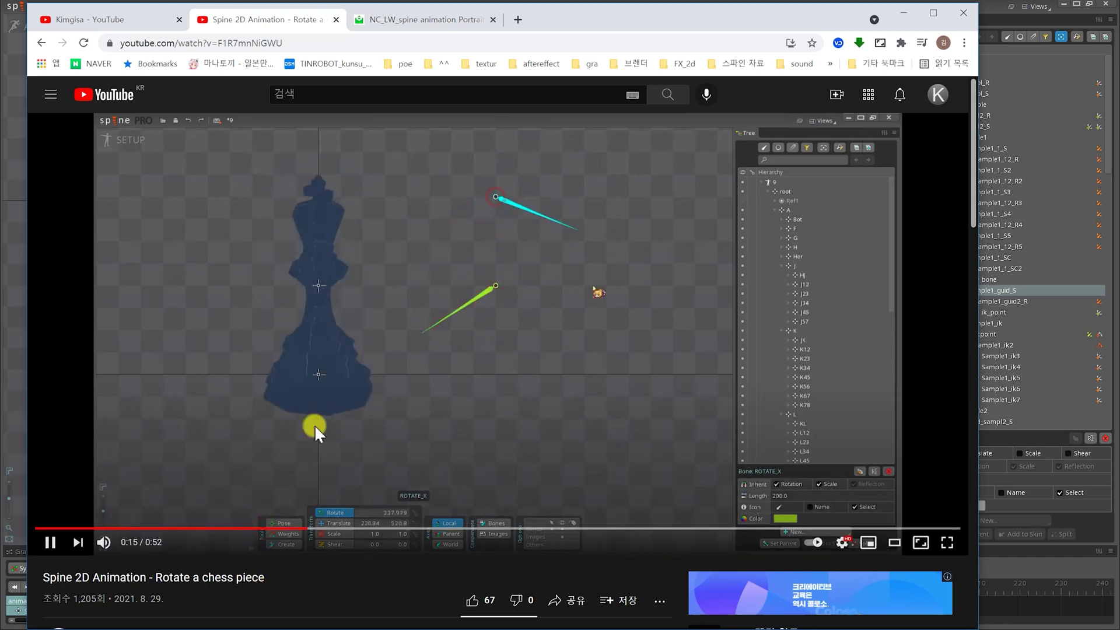
pyautogui.click(49, 546)
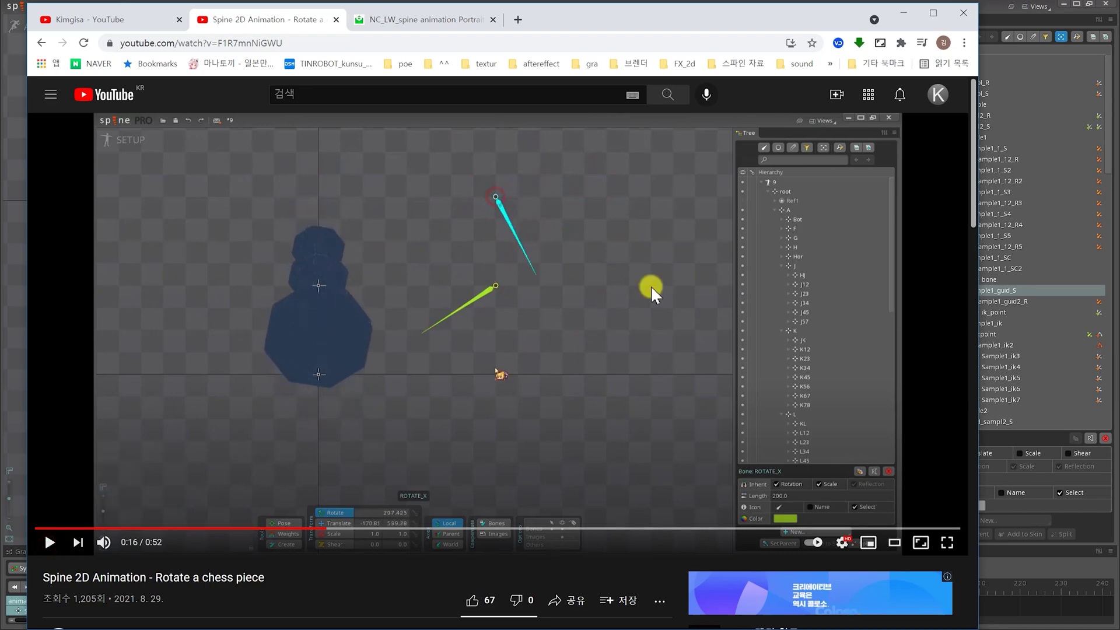
# Glance at the Kimgisa channel's videos, watch the chess piece video on to 0:34, and return to Spine
pyautogui.click(139, 21)
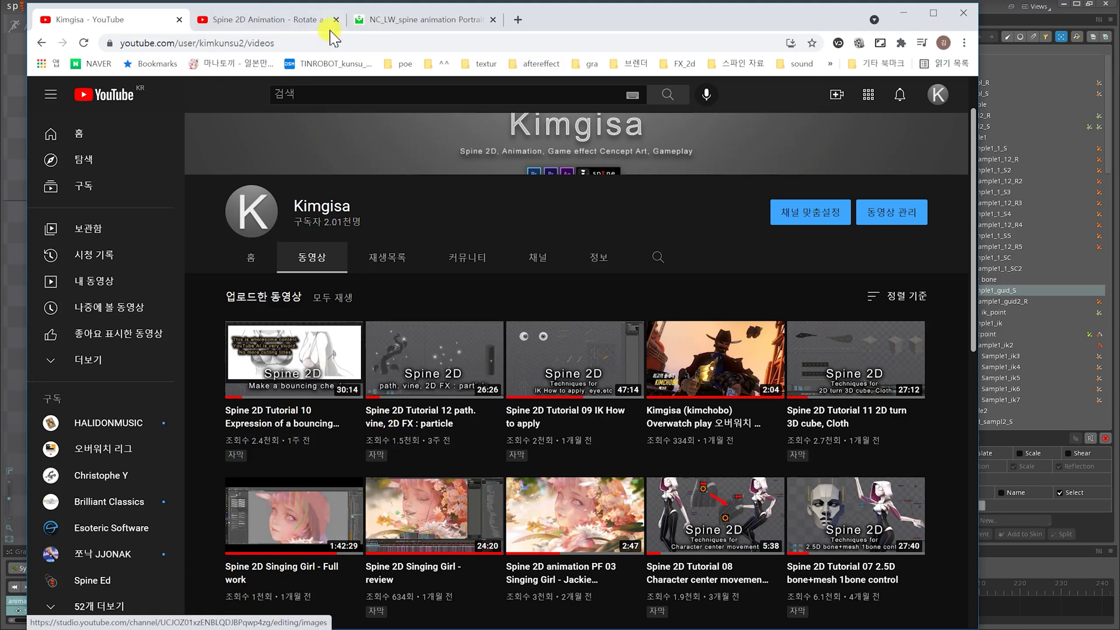
pyautogui.click(273, 23)
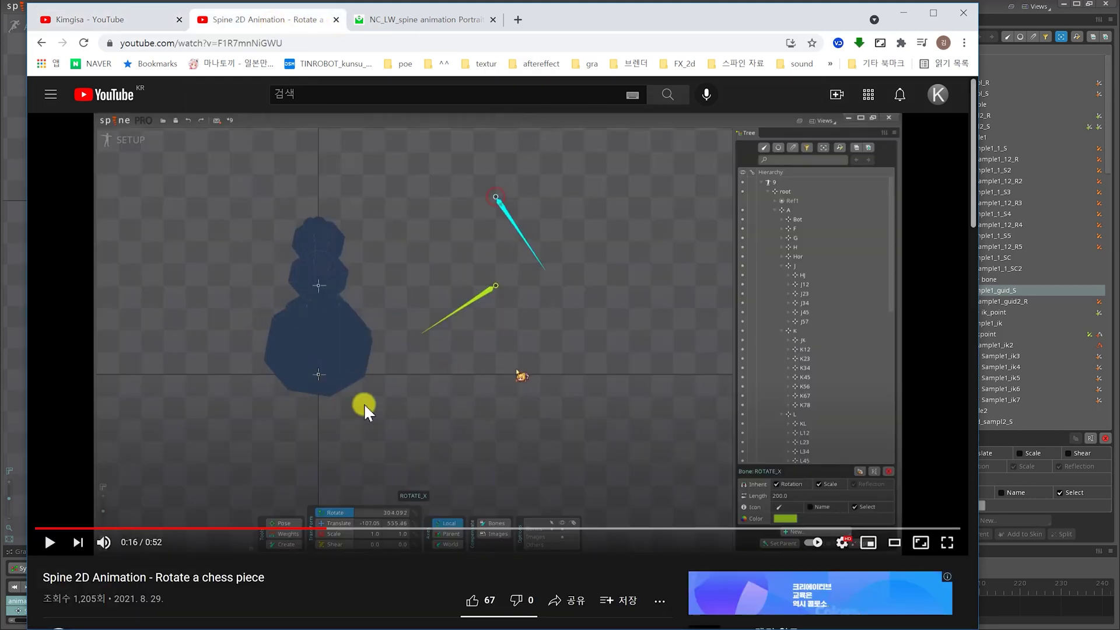
pyautogui.click(49, 542)
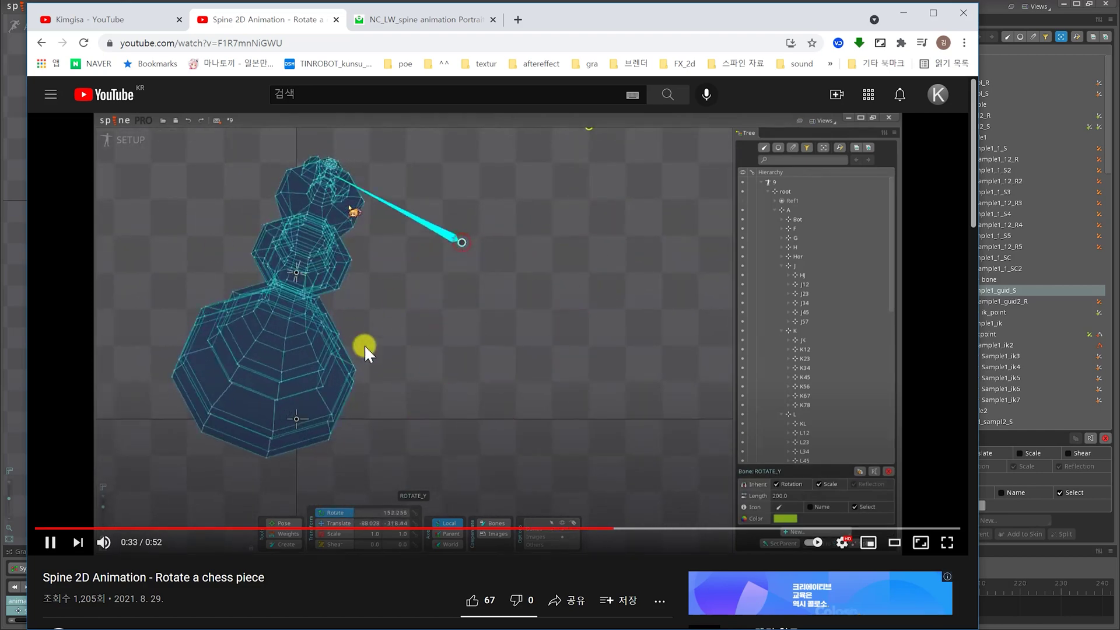
pyautogui.click(49, 547)
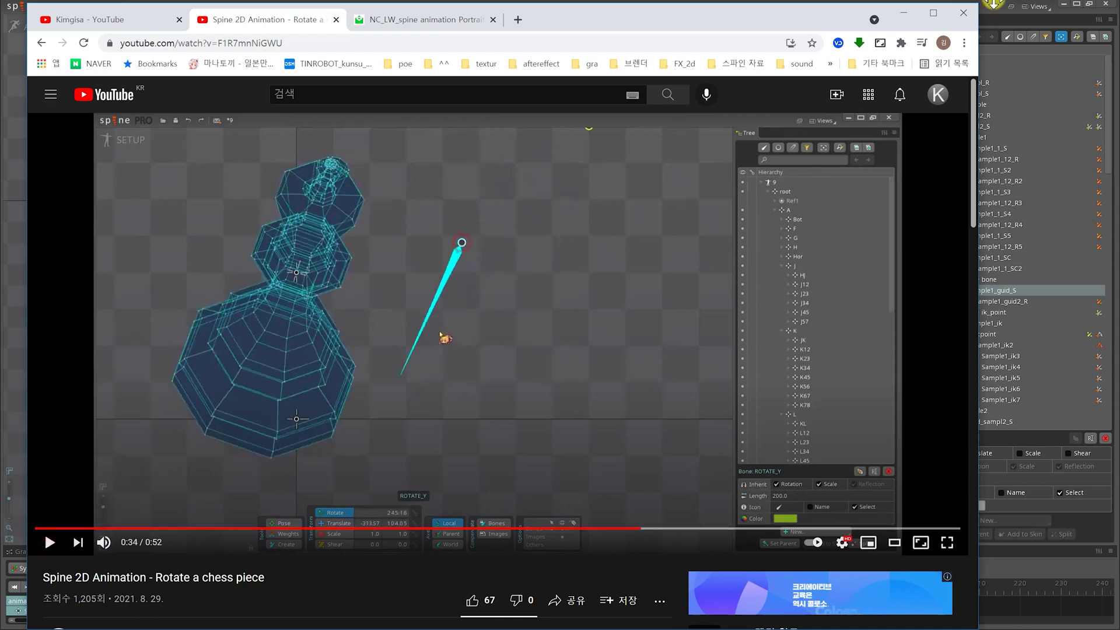
pyautogui.click(910, 14)
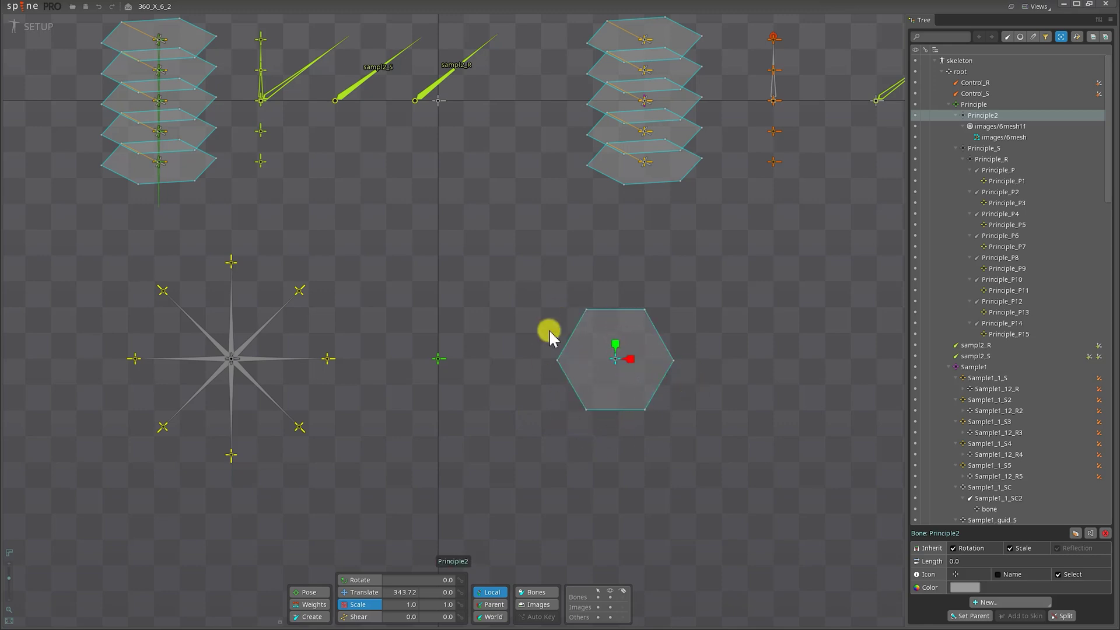
# Try flattening the Principle2 hexagon vertically to a Y scale of about 0.08, and undo it
pyautogui.moveTo(615, 346); pyautogui.dragTo(617, 390)
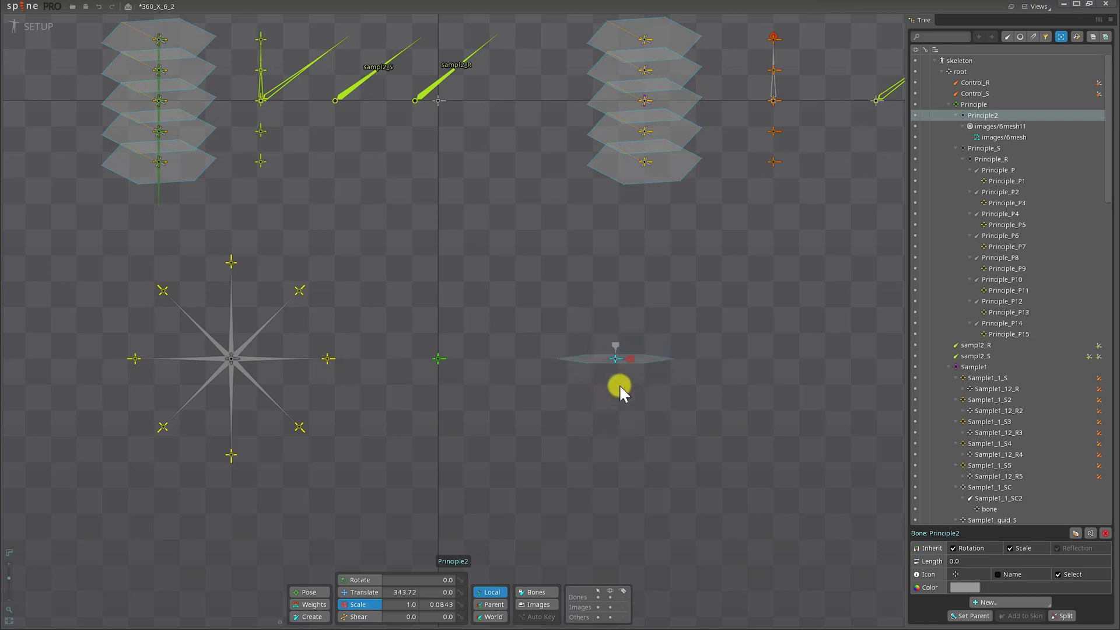
pyautogui.hotkey('ctrl', 'z')
pyautogui.hotkey('ctrl', 'z')
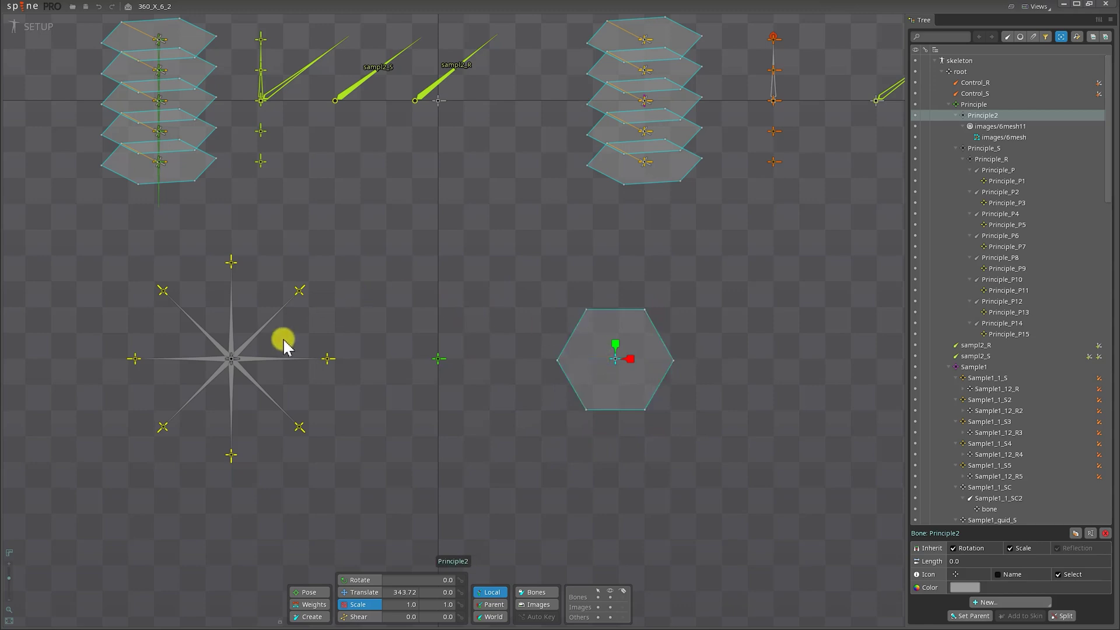
# Squash the star of bones horizontally to about a third of its width by scaling its parent bone Principle_S
pyautogui.click(282, 374)
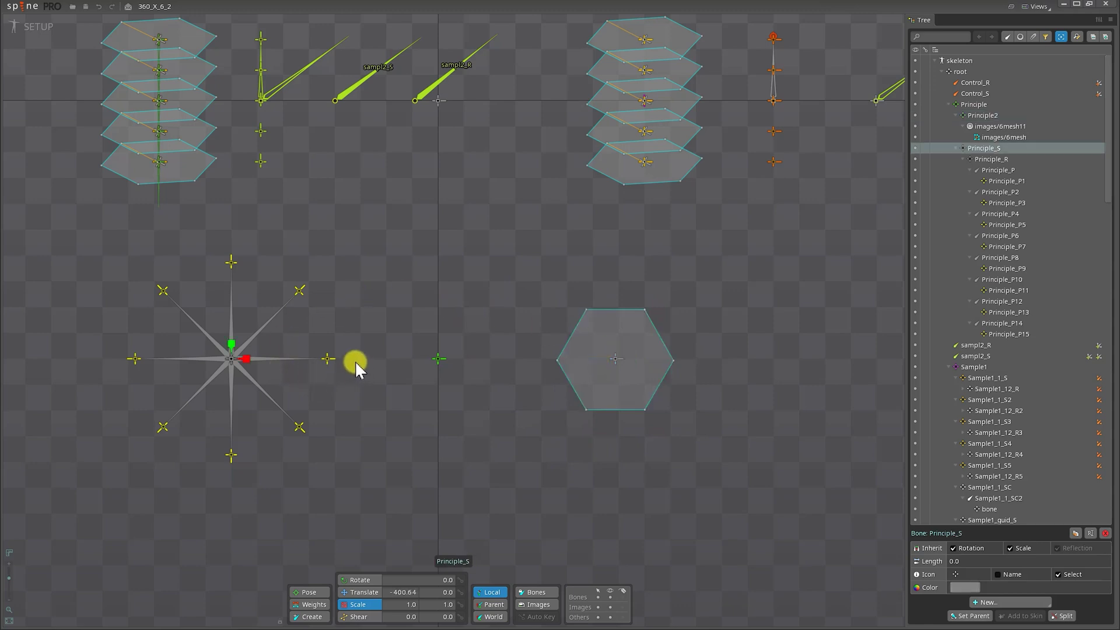
pyautogui.click(401, 375)
pyautogui.click(397, 371)
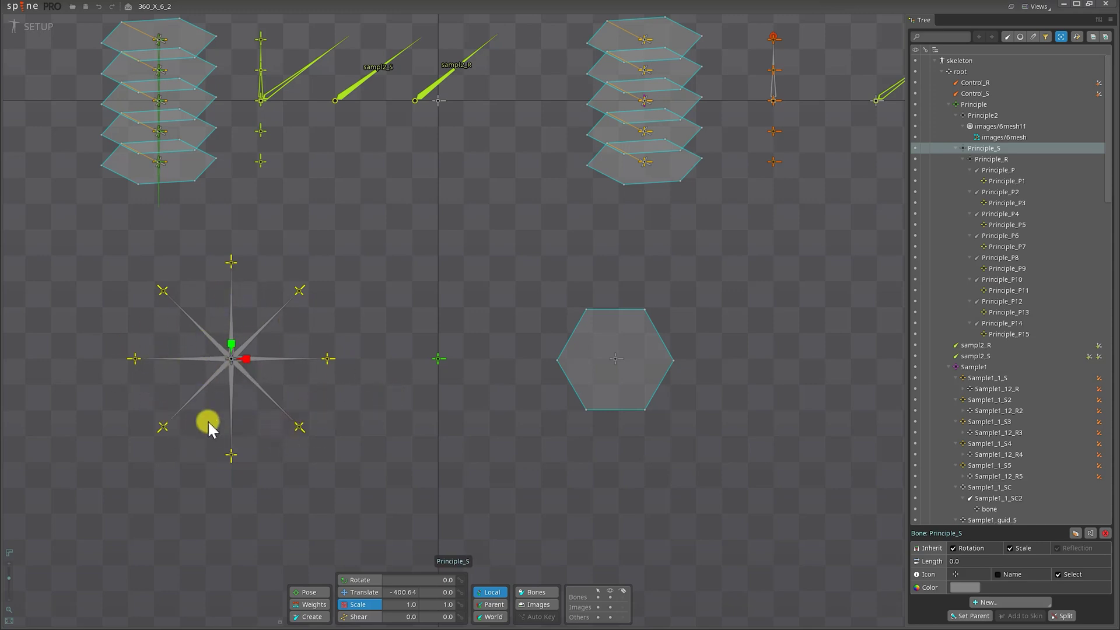
pyautogui.moveTo(244, 359); pyautogui.dragTo(207, 359)
pyautogui.hotkey('ctrl', 'z')
pyautogui.hotkey('ctrl', 'z')
pyautogui.hotkey('ctrl', 'y')
# Try rotating the Principle_R bone inside the squashed star, and undo the rotation
pyautogui.press('Down')
pyautogui.press('c')
pyautogui.moveTo(368, 383); pyautogui.dragTo(230, 333)
pyautogui.hotkey('ctrl', 'z')
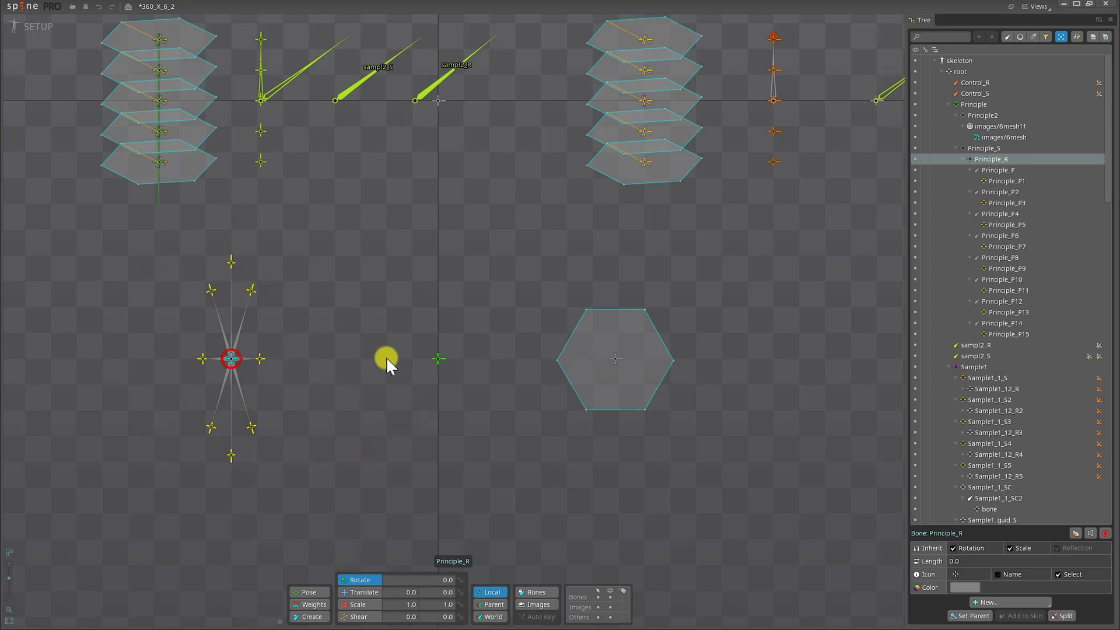
# Set the X scale of the Principle_S bone to 0 so the star collapses into a vertical line
pyautogui.press('Up')
pyautogui.press('b')
pyautogui.moveTo(403, 348); pyautogui.dragTo(400, 410)
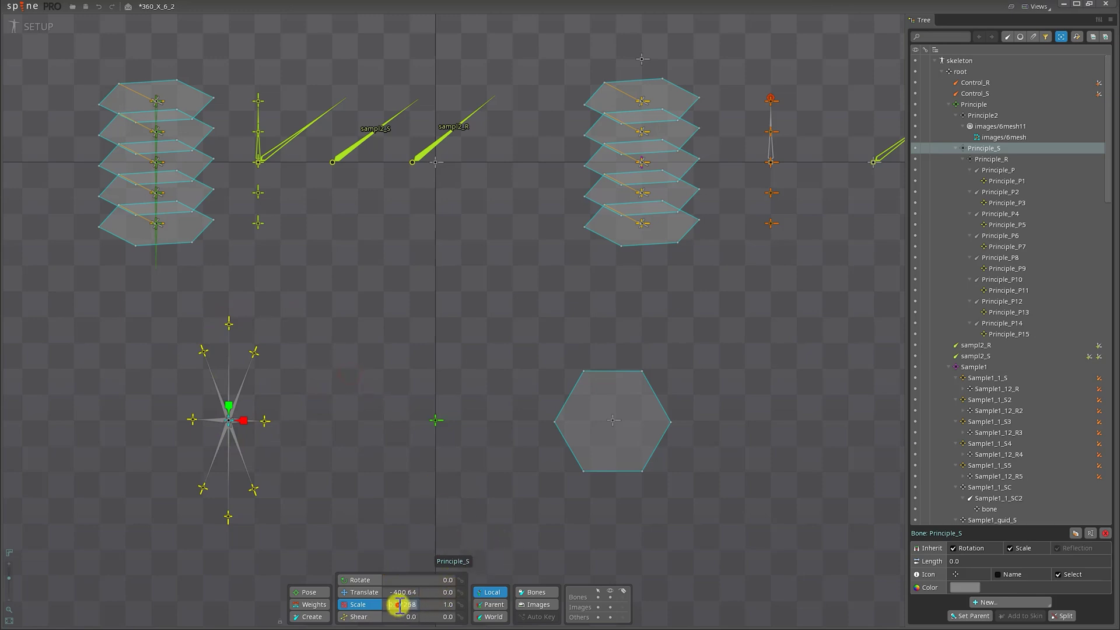
pyautogui.press('Return')
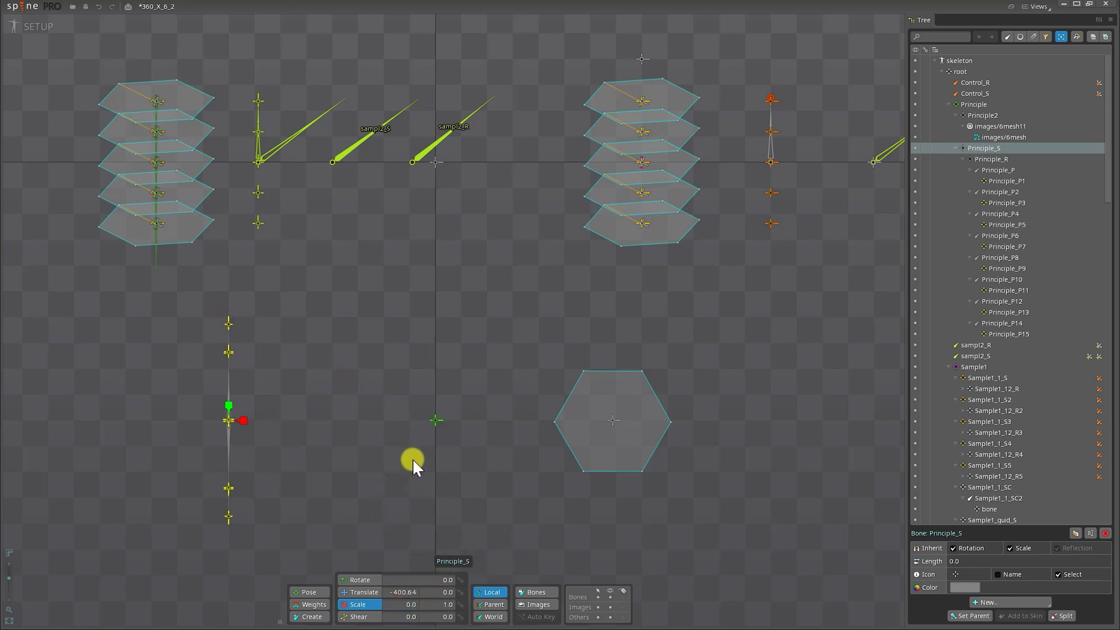
# Rotate the Principle_R bone inside the collapsed star to about 333 degrees, and reselect its parent Principle_S
pyautogui.moveTo(372, 416); pyautogui.dragTo(280, 470)
pyautogui.click(335, 428)
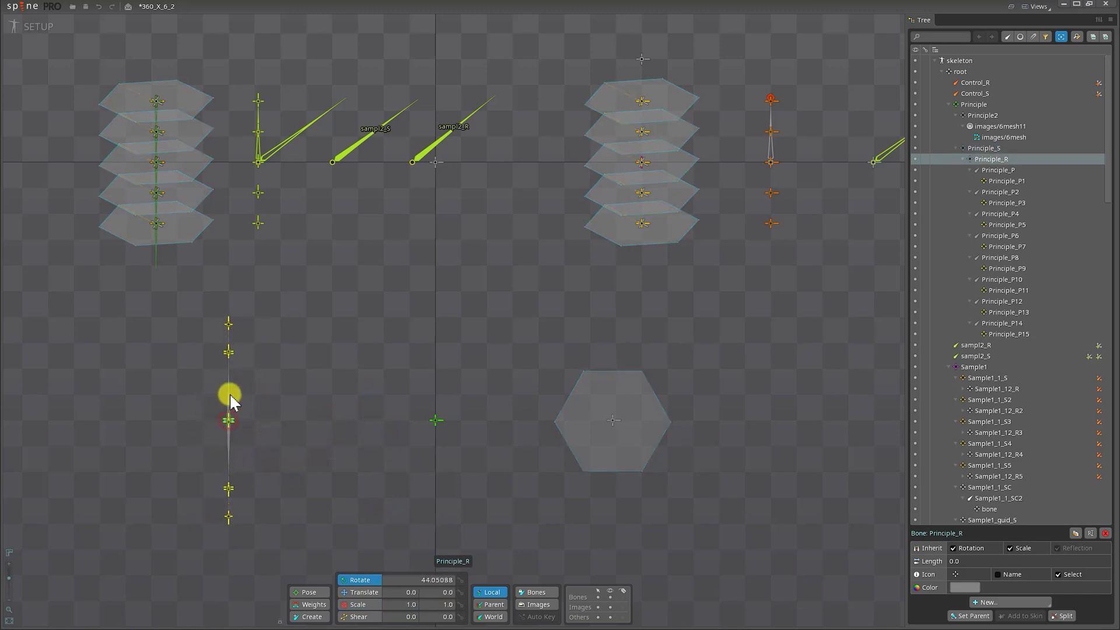
pyautogui.moveTo(248, 429)
pyautogui.mouseDown()
pyautogui.moveTo(202, 440)
pyautogui.moveTo(217, 400)
pyautogui.moveTo(253, 413)
pyautogui.mouseUp()
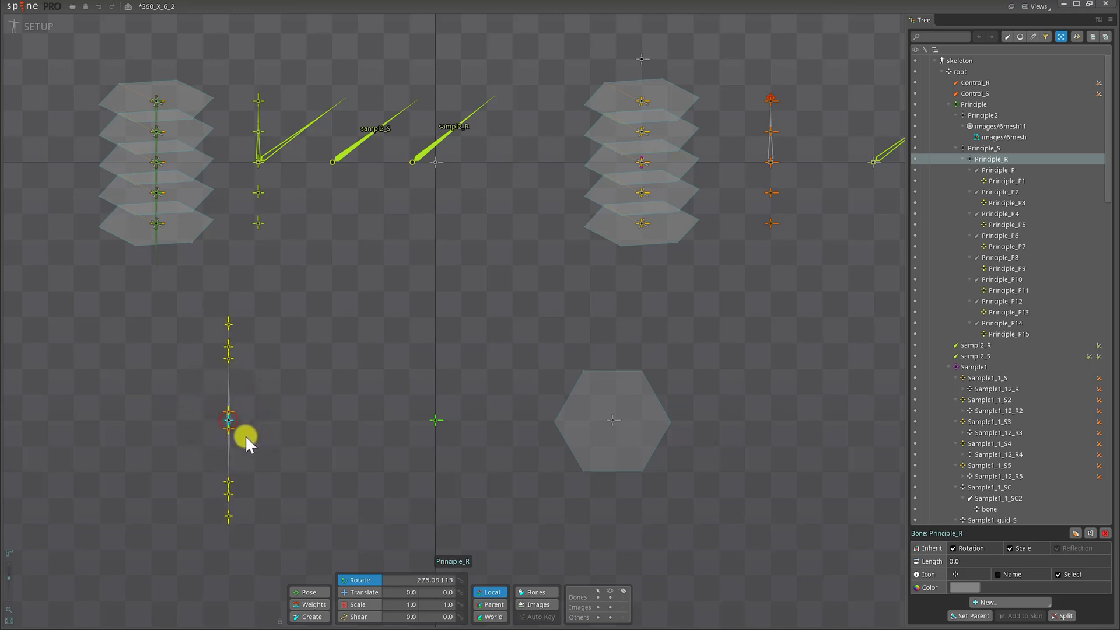
pyautogui.moveTo(252, 445); pyautogui.dragTo(232, 402)
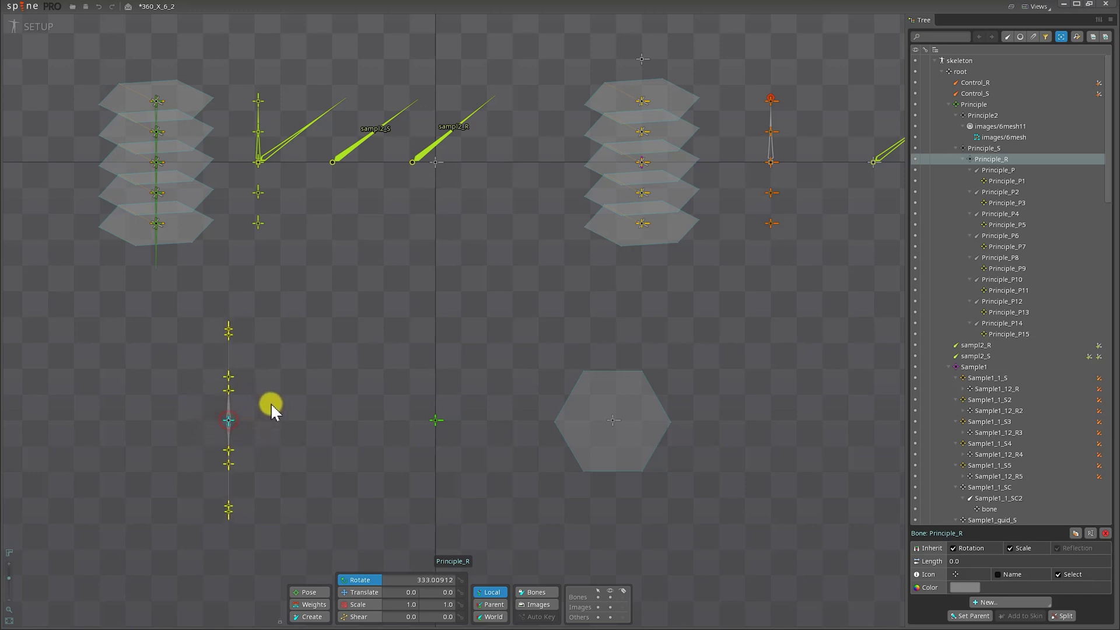
pyautogui.press('Up')
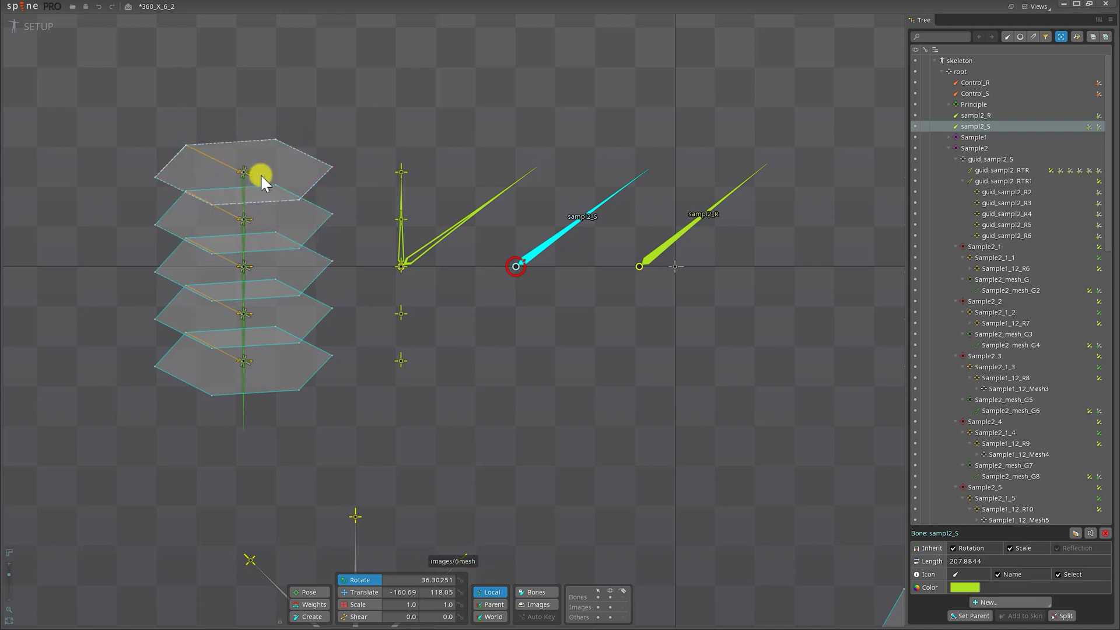
# Compare the inherit settings of the Sample2_1_1 bone with those of its child Sample1_12_R6
pyautogui.scroll(-3, 980, 250)
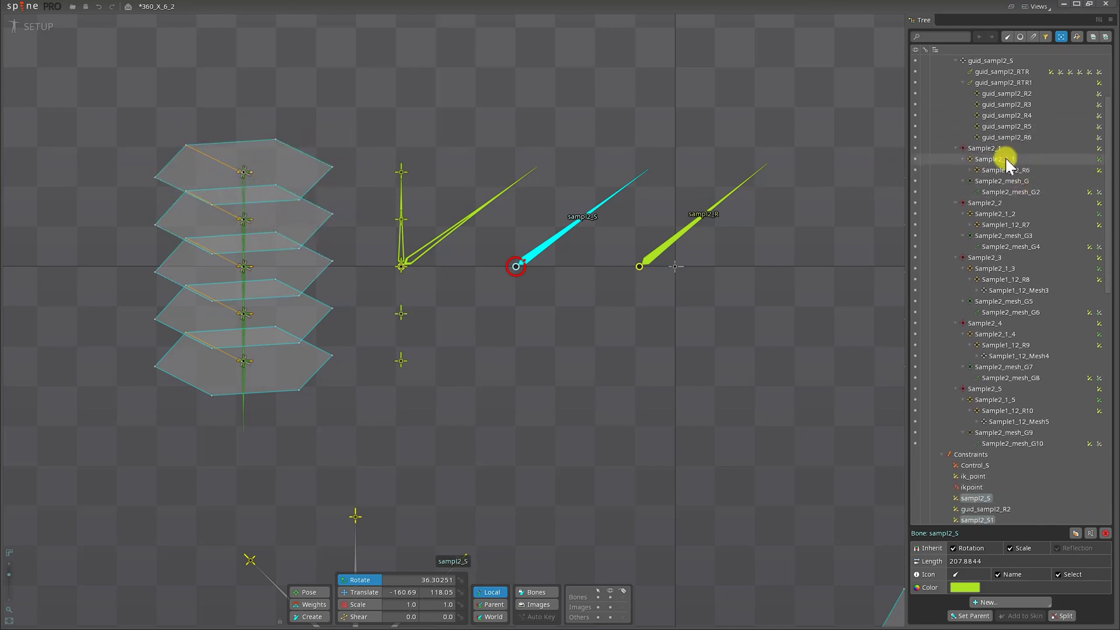
pyautogui.click(1006, 163)
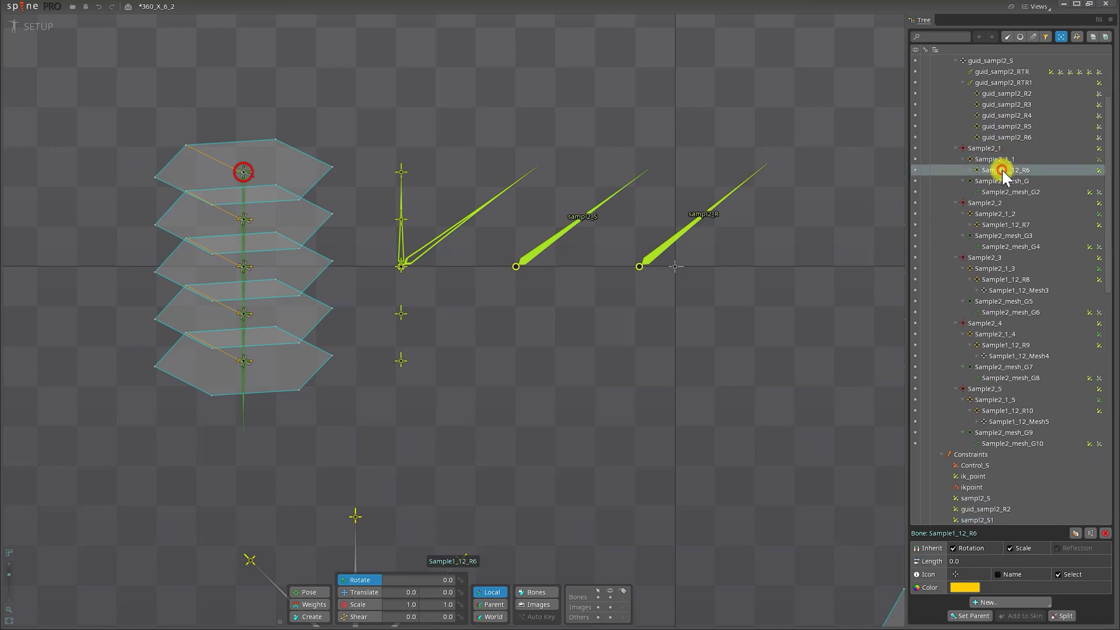
pyautogui.click(1002, 169)
pyautogui.click(1003, 161)
pyautogui.click(1004, 168)
pyautogui.click(1004, 161)
pyautogui.click(1004, 168)
pyautogui.click(1007, 161)
pyautogui.click(1005, 170)
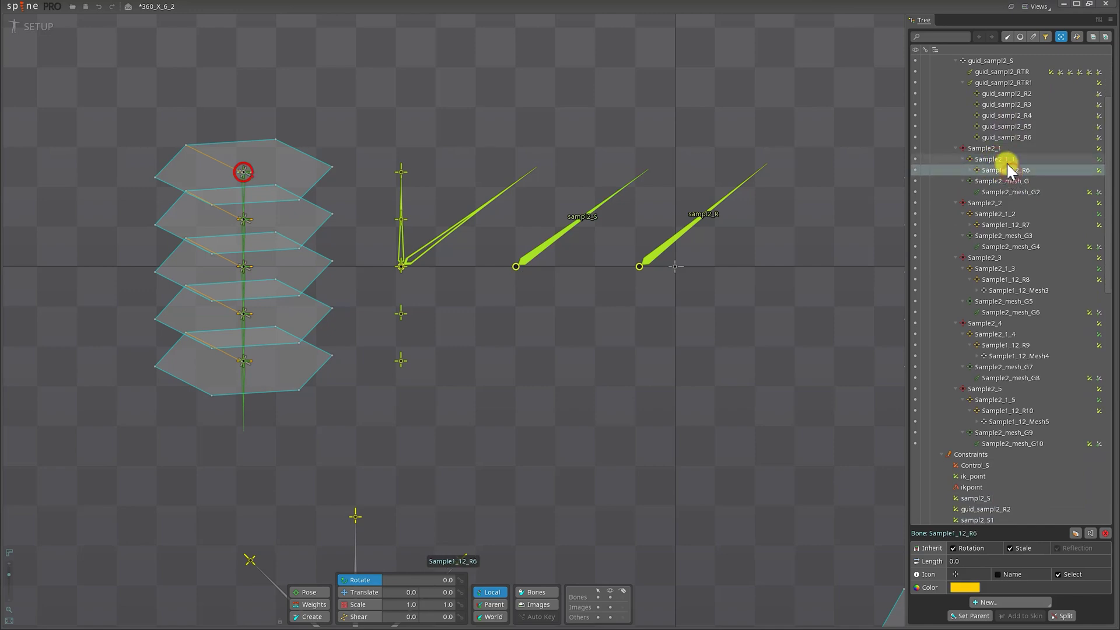
pyautogui.click(1004, 159)
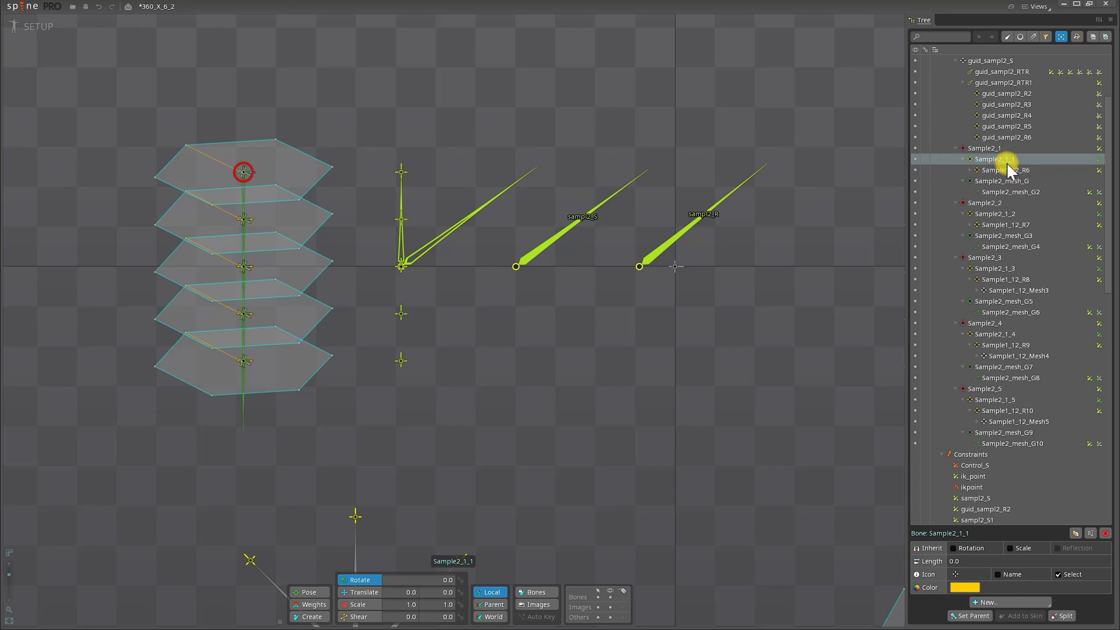
# Examine the transform constraint on the Sample2_1_1 bone, including its scale mix, and open the constraint on Sample1_12_R6
pyautogui.click(1100, 161)
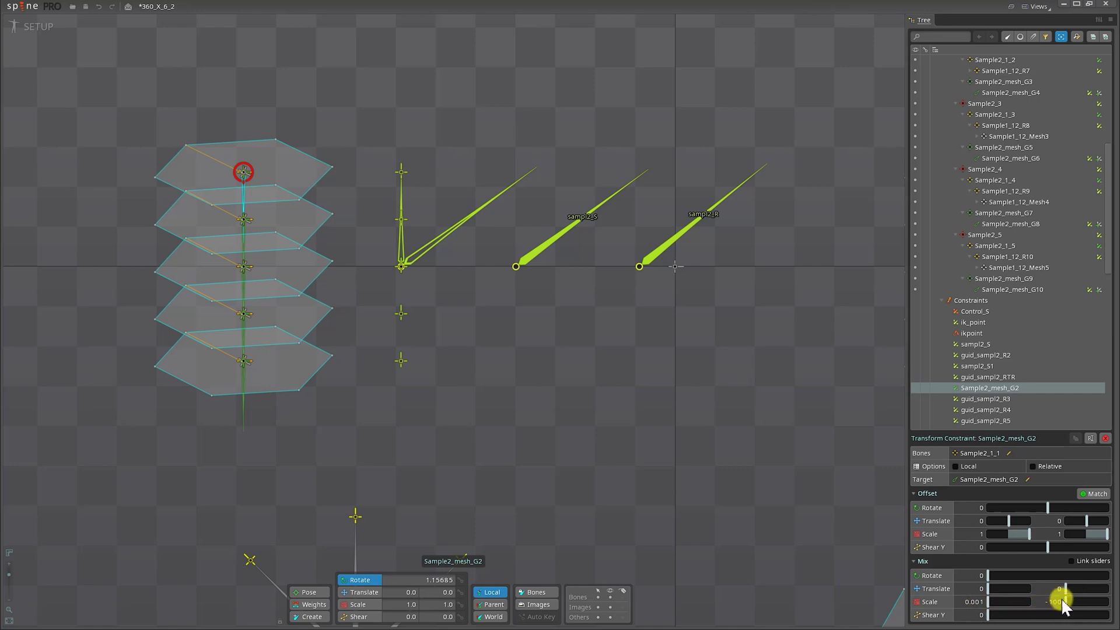
pyautogui.scroll(4, 1055, 282)
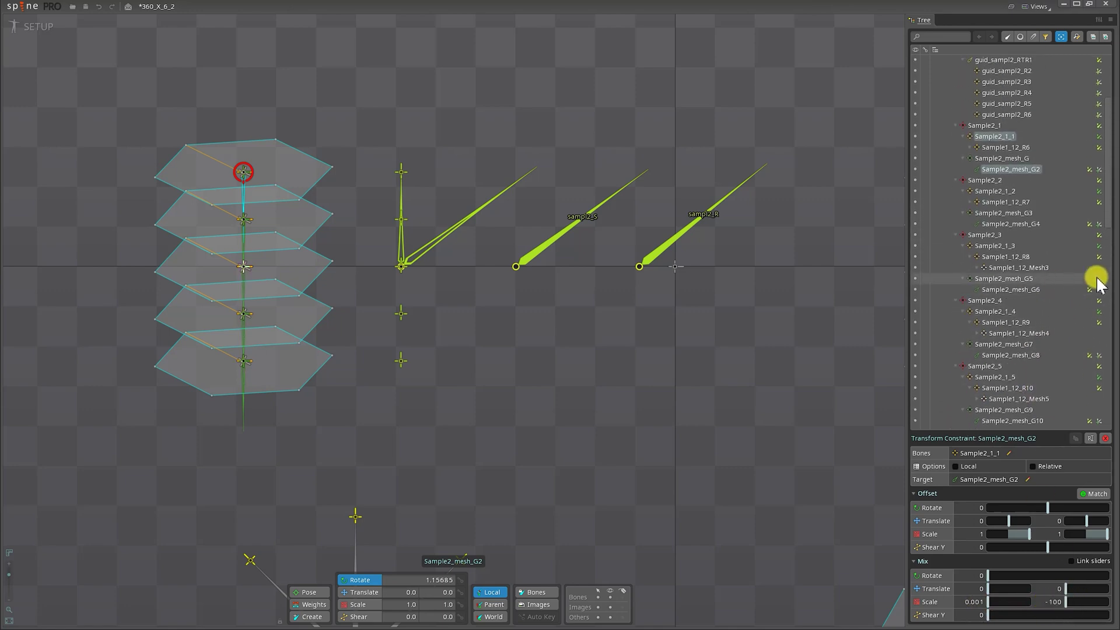
pyautogui.click(1020, 149)
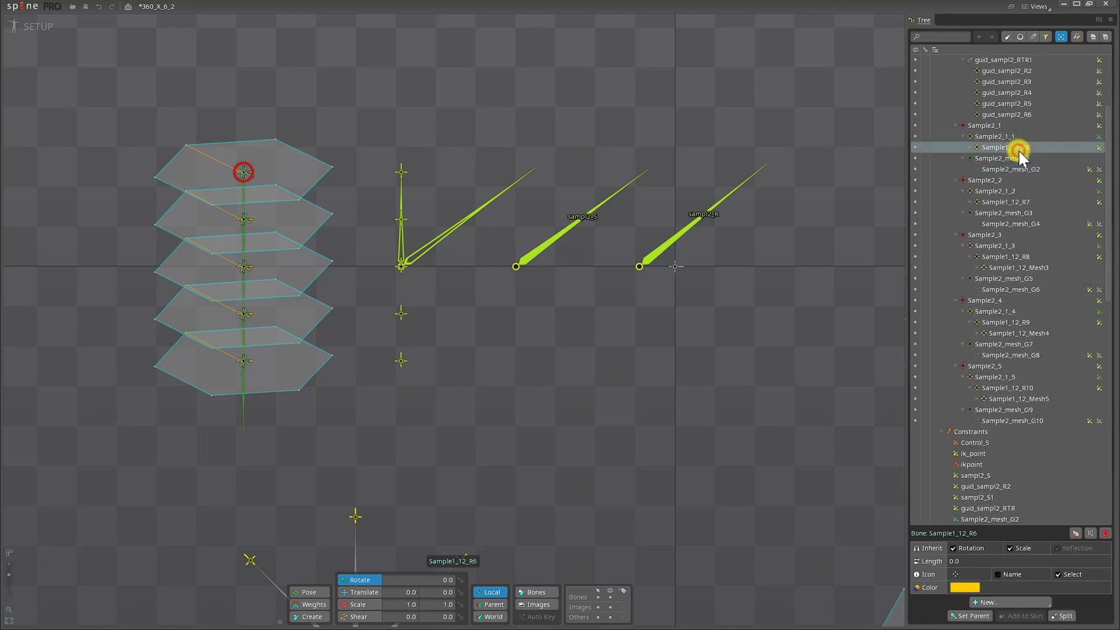
pyautogui.click(1099, 148)
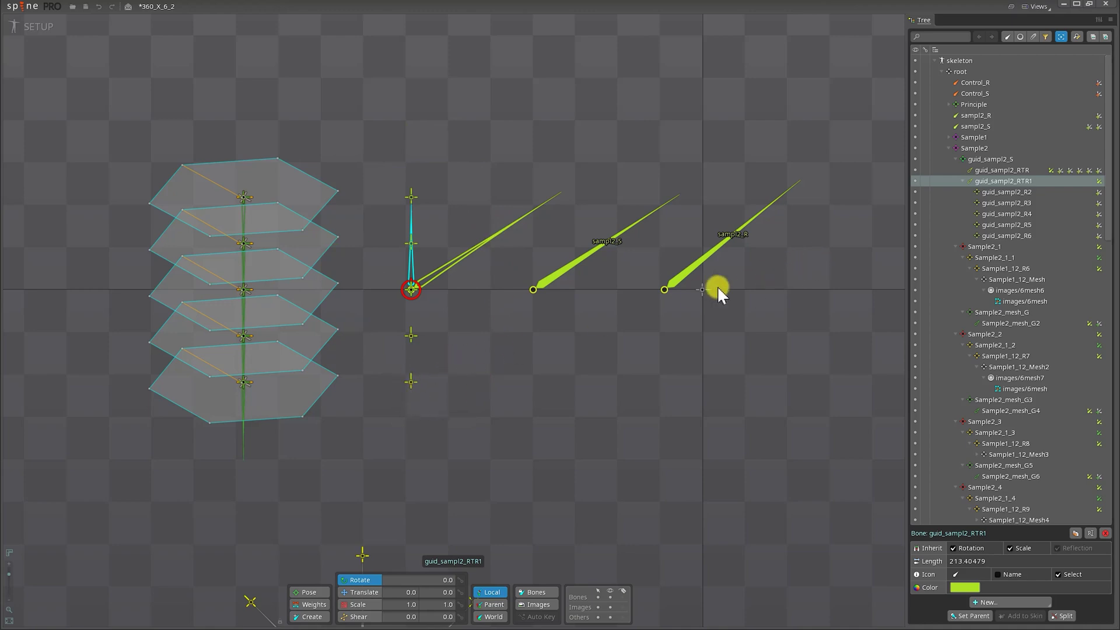
# Inspect the guide bones guid_sampl2_S, guid_sampl2_RTR and guid_sampl2_RTR1, and select guid_sampl2_R2 through guid_sampl2_R6 together
pyautogui.click(989, 159)
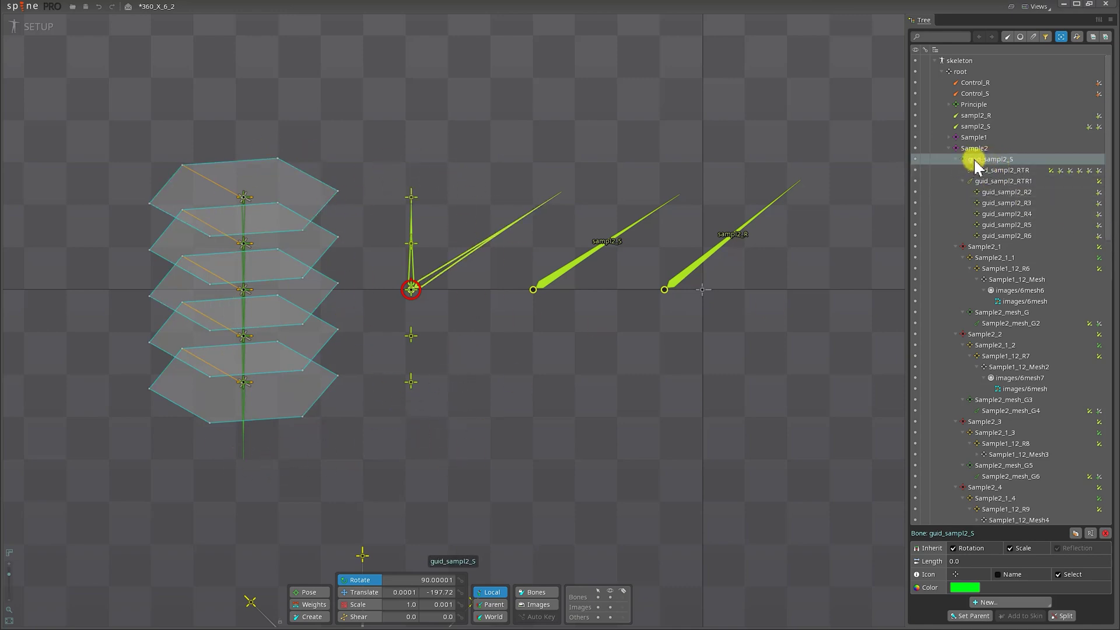
pyautogui.click(990, 169)
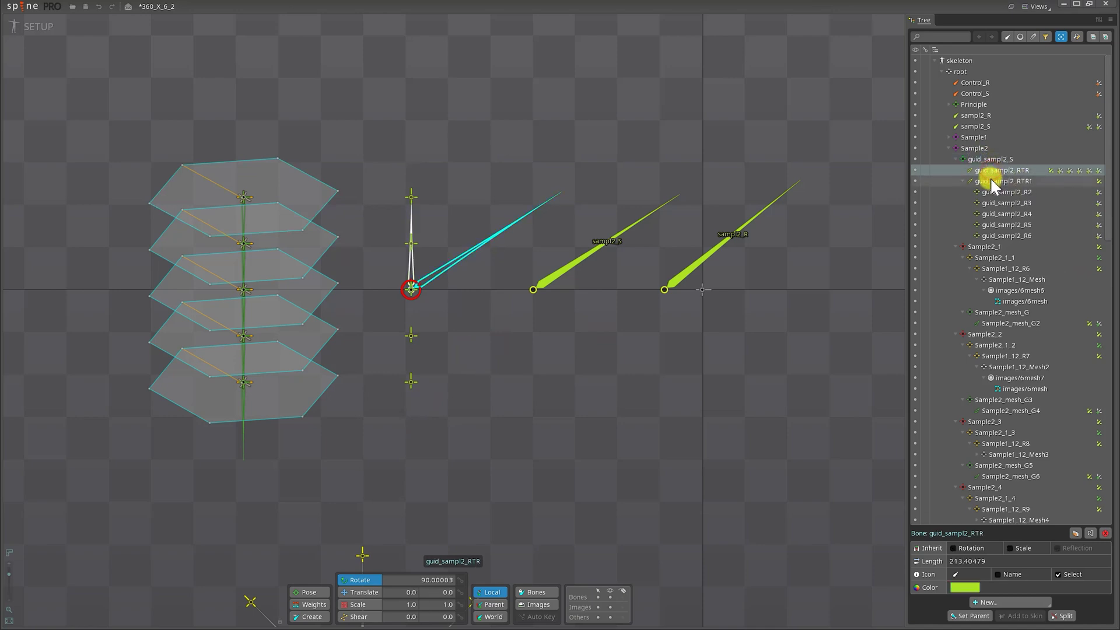
pyautogui.keyDown('ctrl'); pyautogui.click(988, 183); pyautogui.keyUp('ctrl')
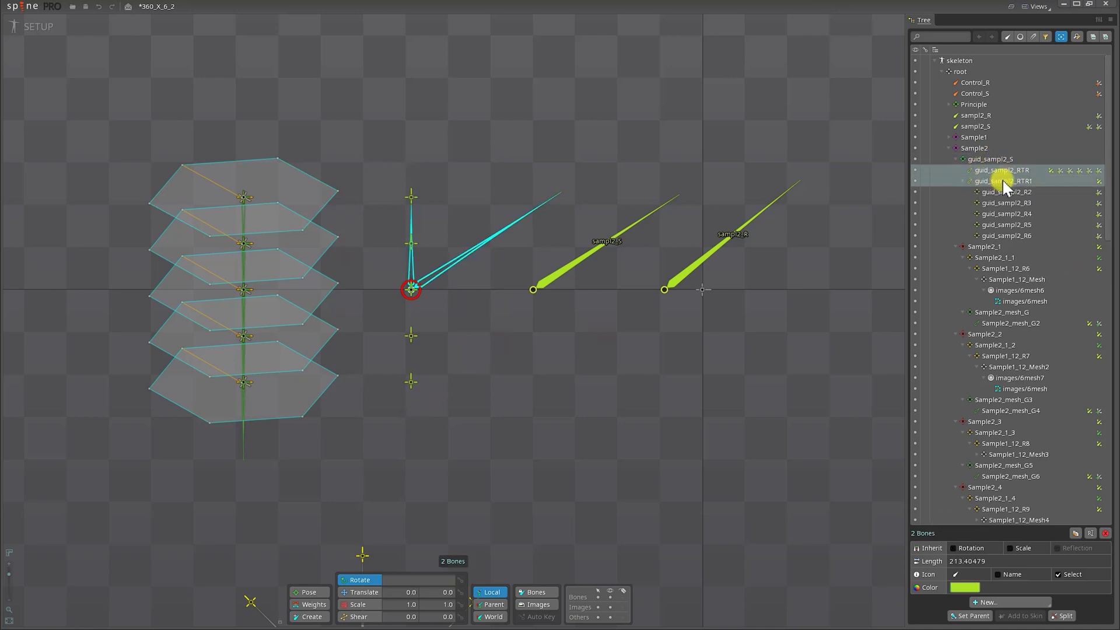
pyautogui.click(992, 181)
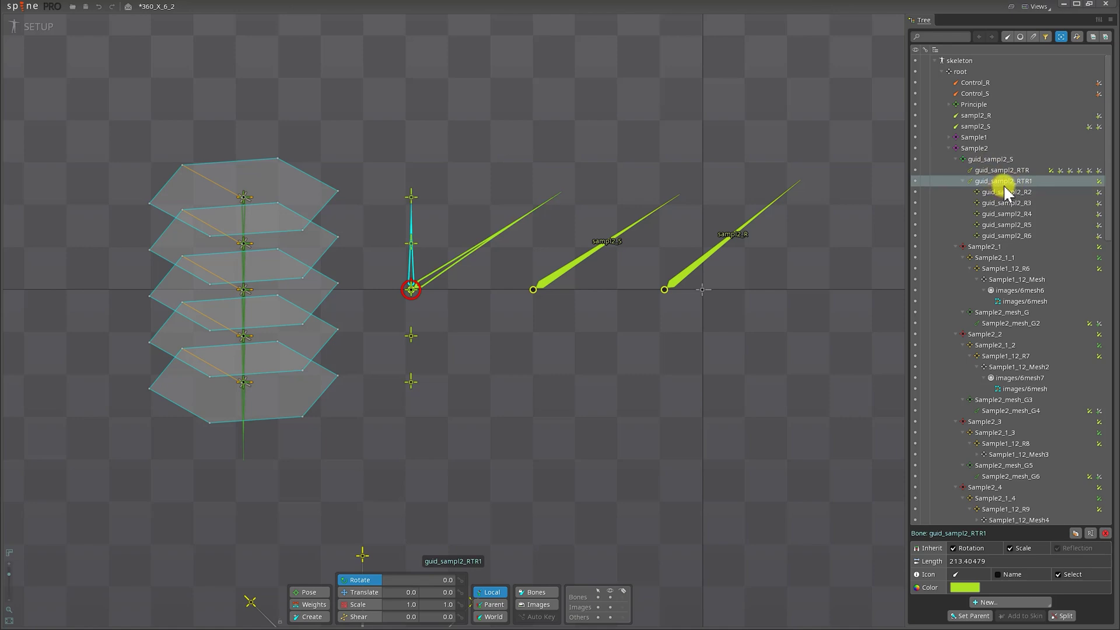
pyautogui.click(1008, 193)
pyautogui.keyDown('shift'); pyautogui.click(1012, 233); pyautogui.keyUp('shift')
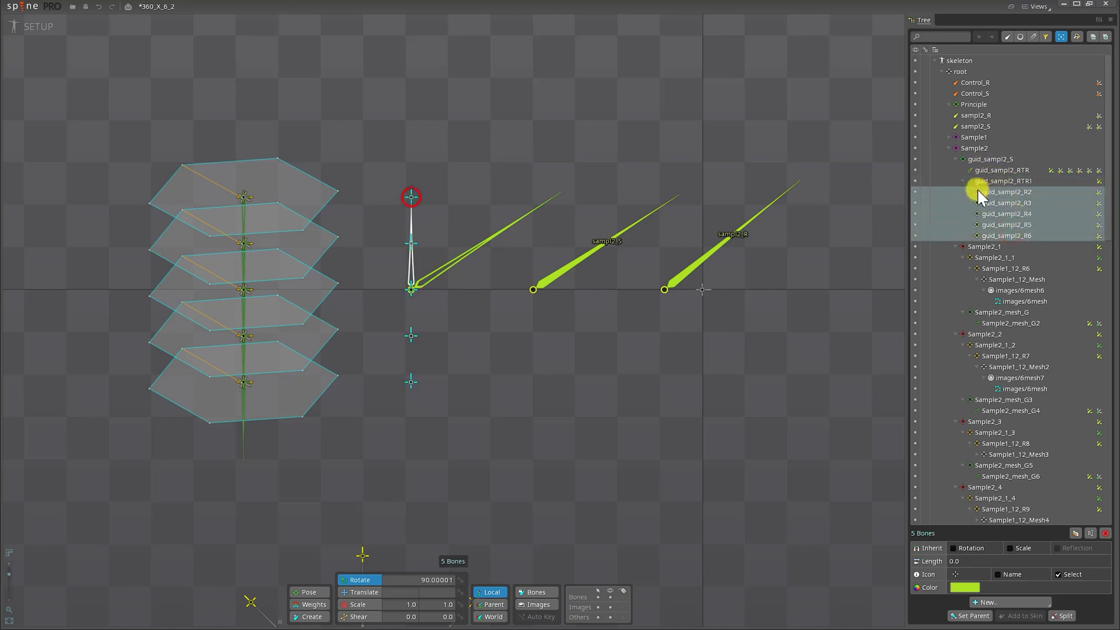
# Inspect the guide bones guid_sampl2_S, guid_sampl2_RTR and guid_sampl2_RTR1, including the Y scale of guid_sampl2_S
pyautogui.click(992, 160)
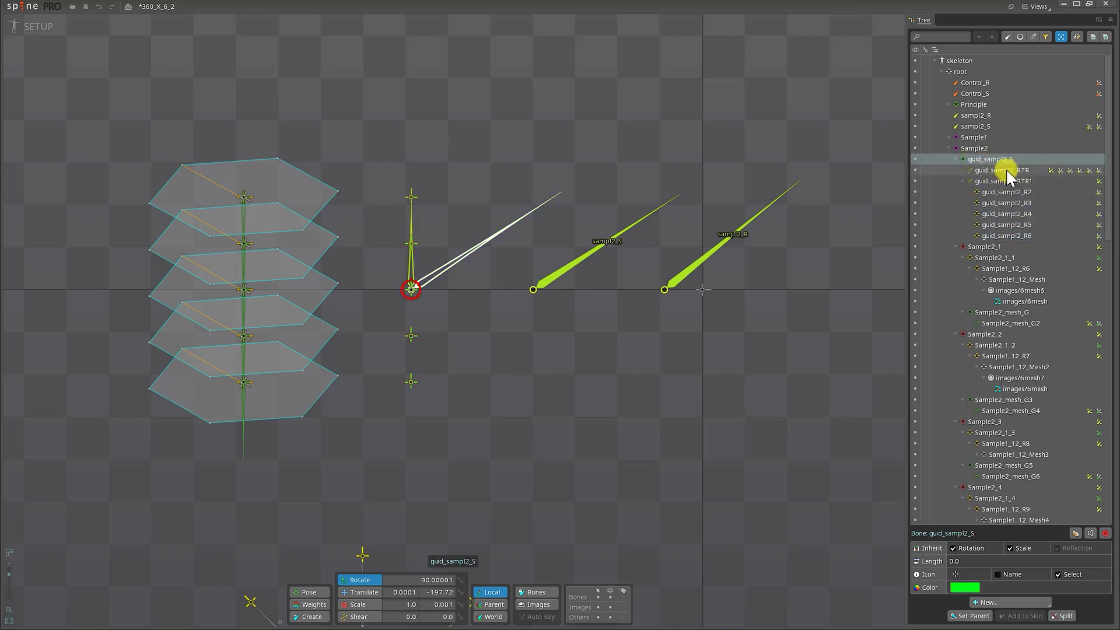
pyautogui.click(998, 170)
pyautogui.click(1008, 181)
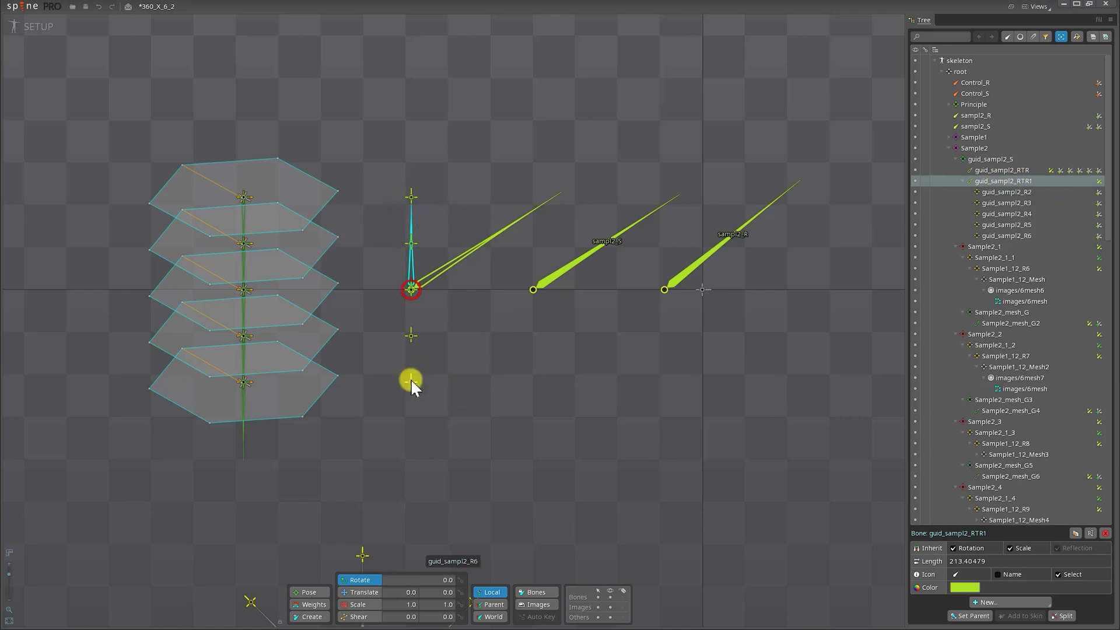
pyautogui.click(992, 159)
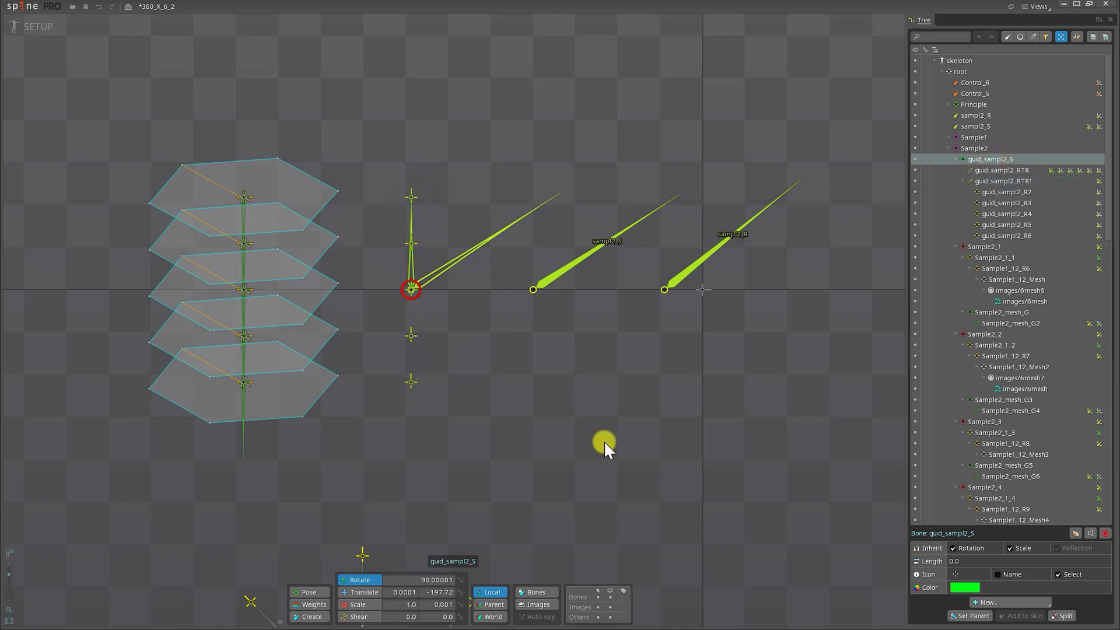
pyautogui.click(443, 604)
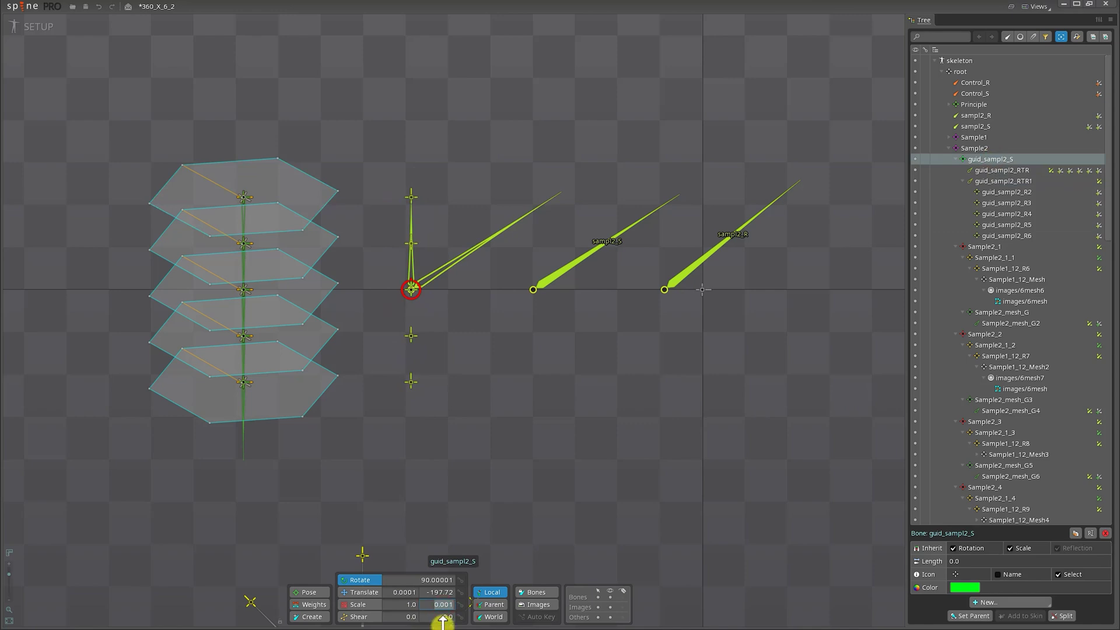
pyautogui.doubleClick(444, 604)
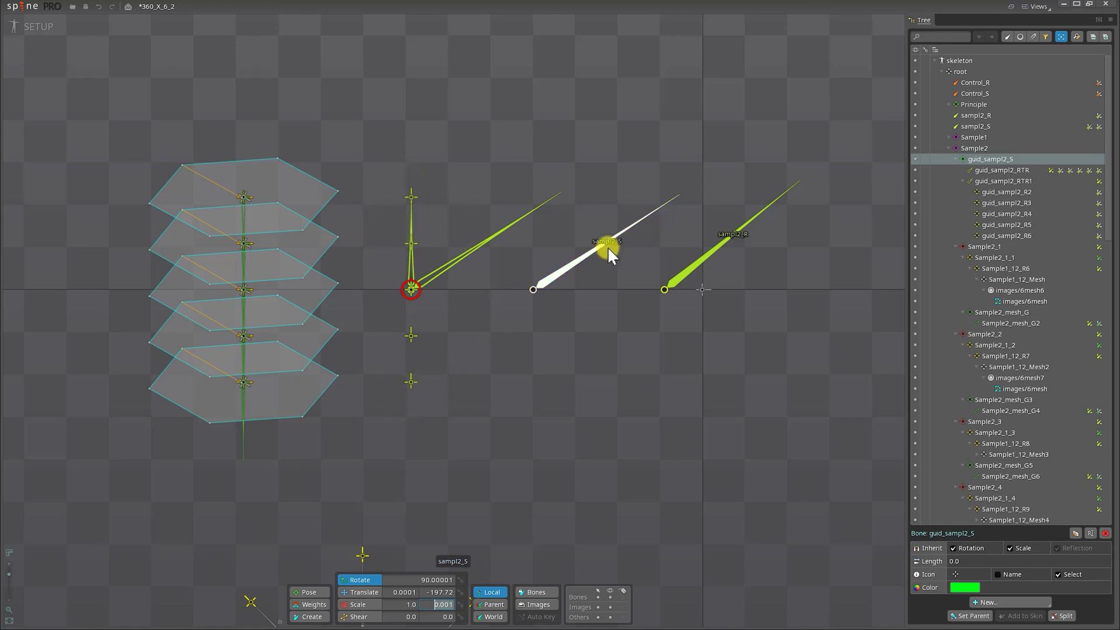
# Rotate the sampl2_S control bone to about 13 degrees to test the tilt of the hexagon stack
pyautogui.click(571, 263)
pyautogui.moveTo(655, 306); pyautogui.dragTo(640, 345)
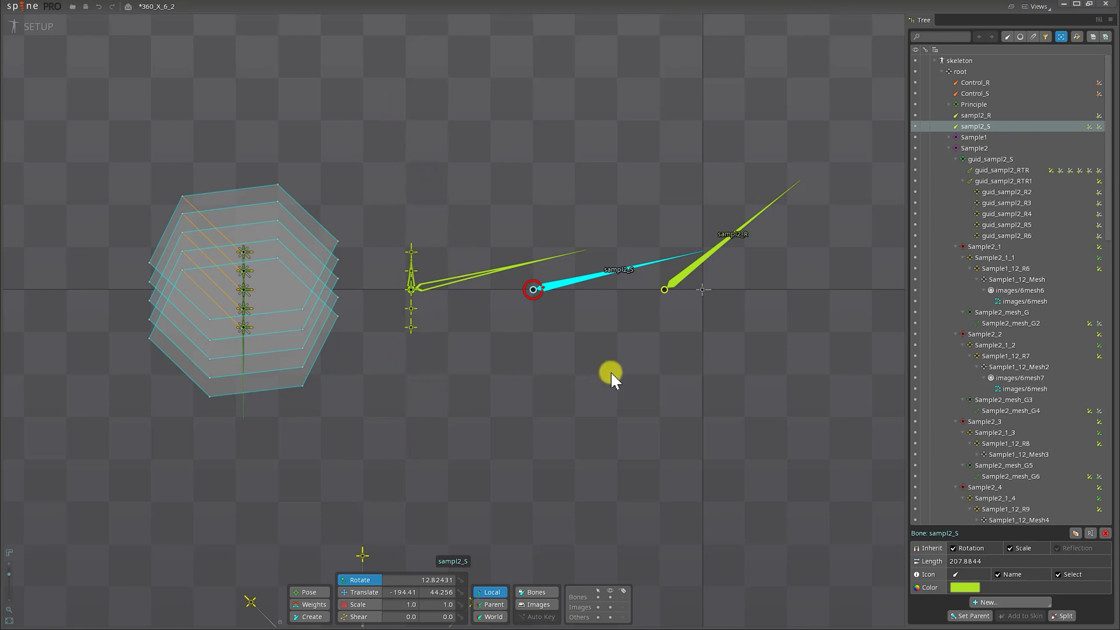
pyautogui.moveTo(610, 372); pyautogui.dragTo(613, 372)
# Examine the transform constraint guid_sampl2_RTR4 that targets the guid_sampl2_RTR bone
pyautogui.click(988, 170)
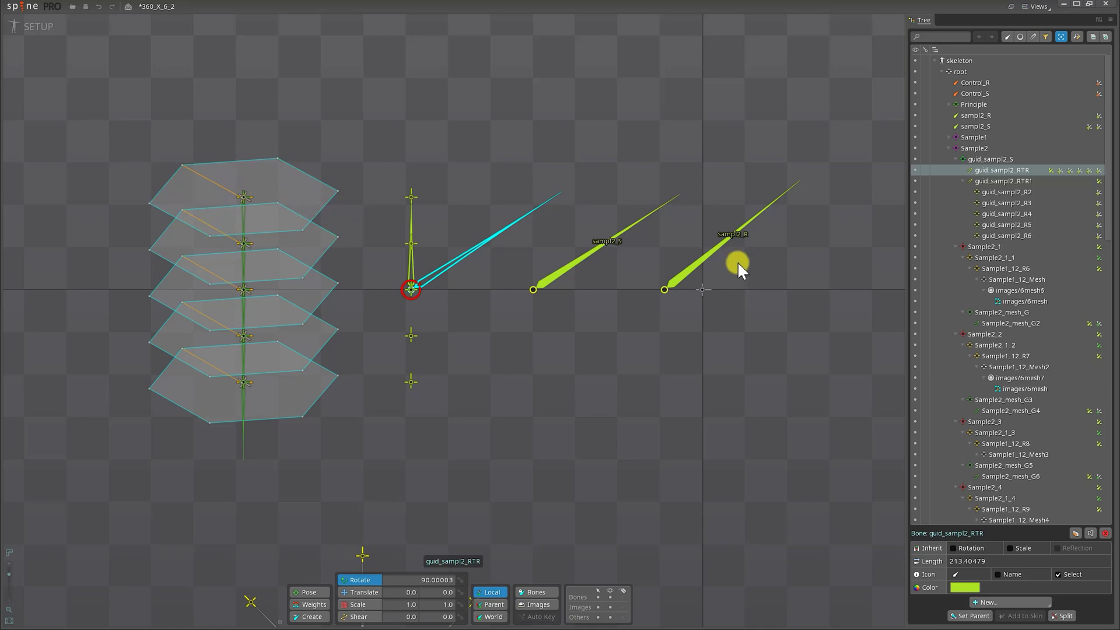
pyautogui.click(1072, 170)
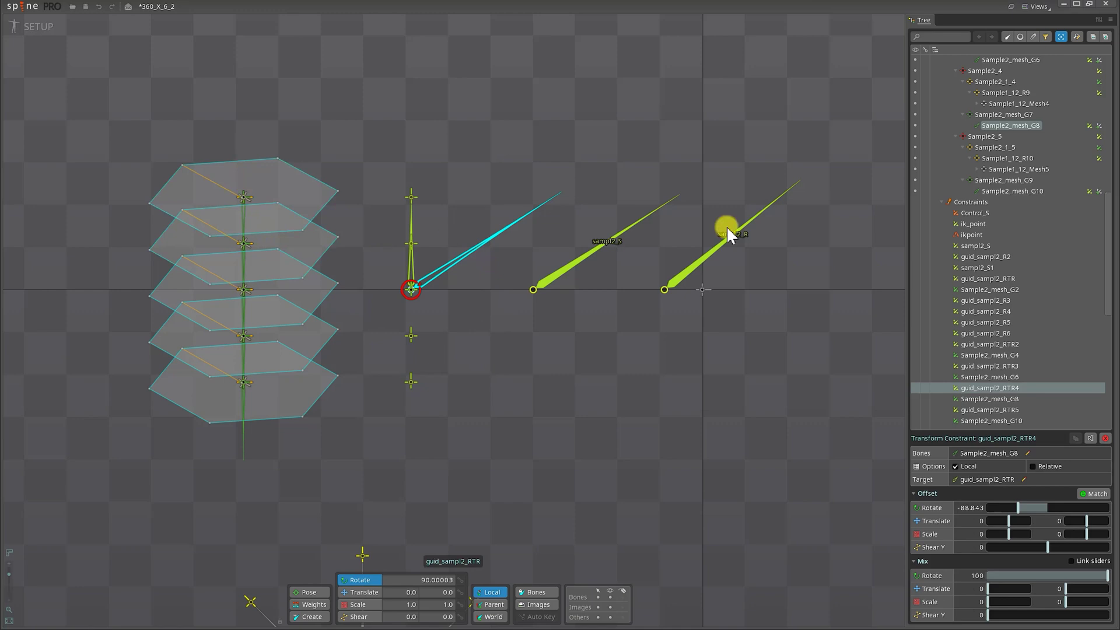
pyautogui.scroll(8, 987, 238)
pyautogui.scroll(5, 1048, 220)
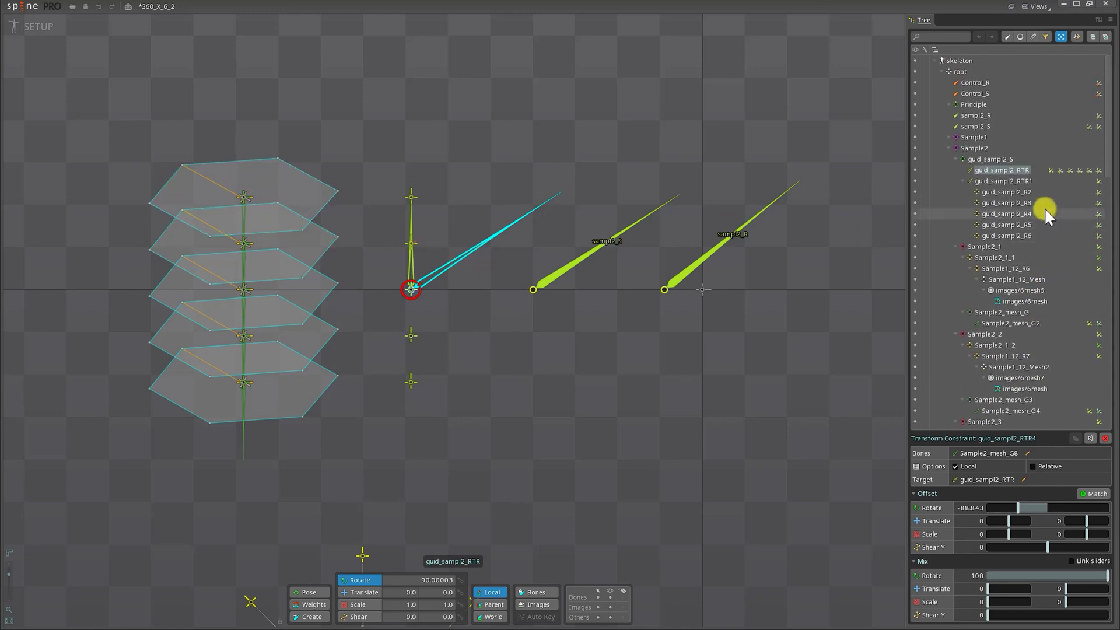
# Inspect guid_sampl2_RTR1 and its child bones guid_sampl2_R2 through guid_sampl2_R6, ending on guid_sampl2_R2
pyautogui.click(1012, 180)
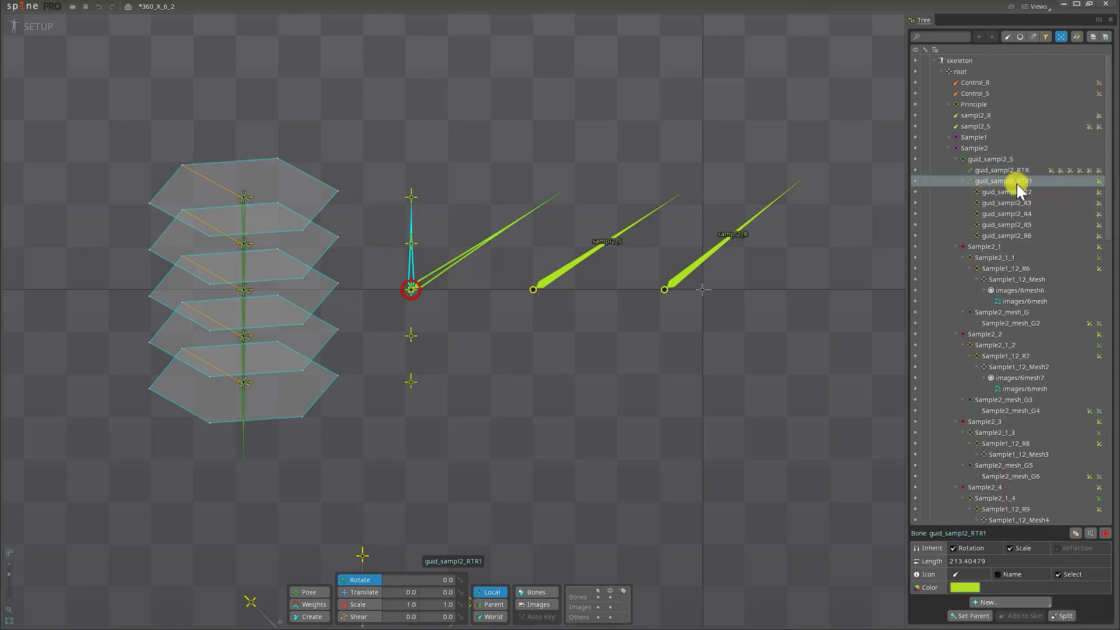
pyautogui.click(1015, 192)
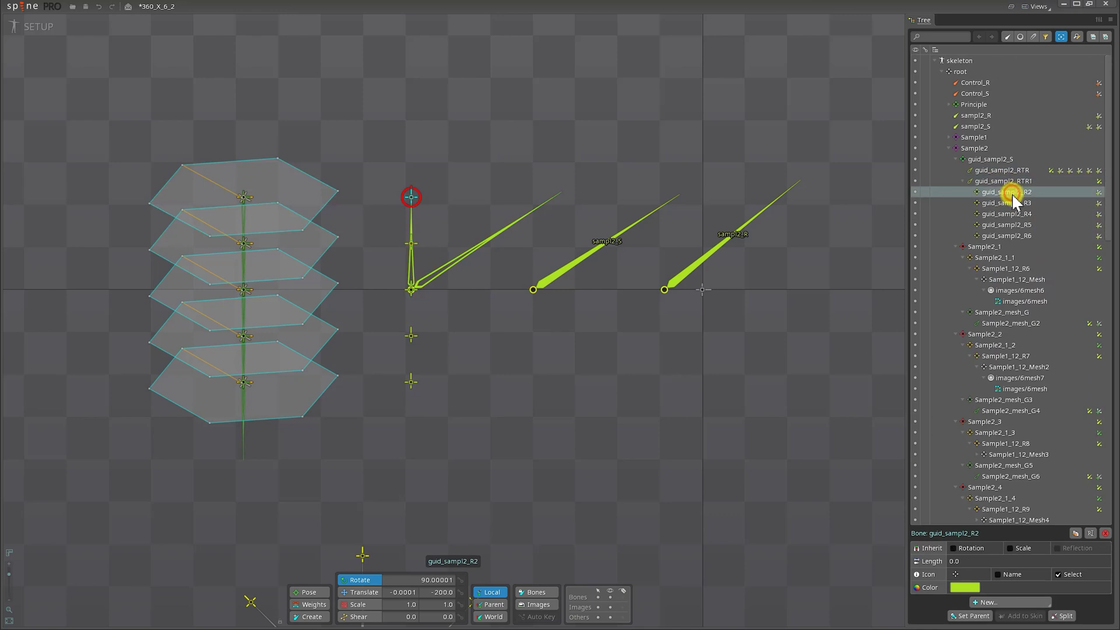
pyautogui.keyDown('shift'); pyautogui.click(1006, 235); pyautogui.keyUp('shift')
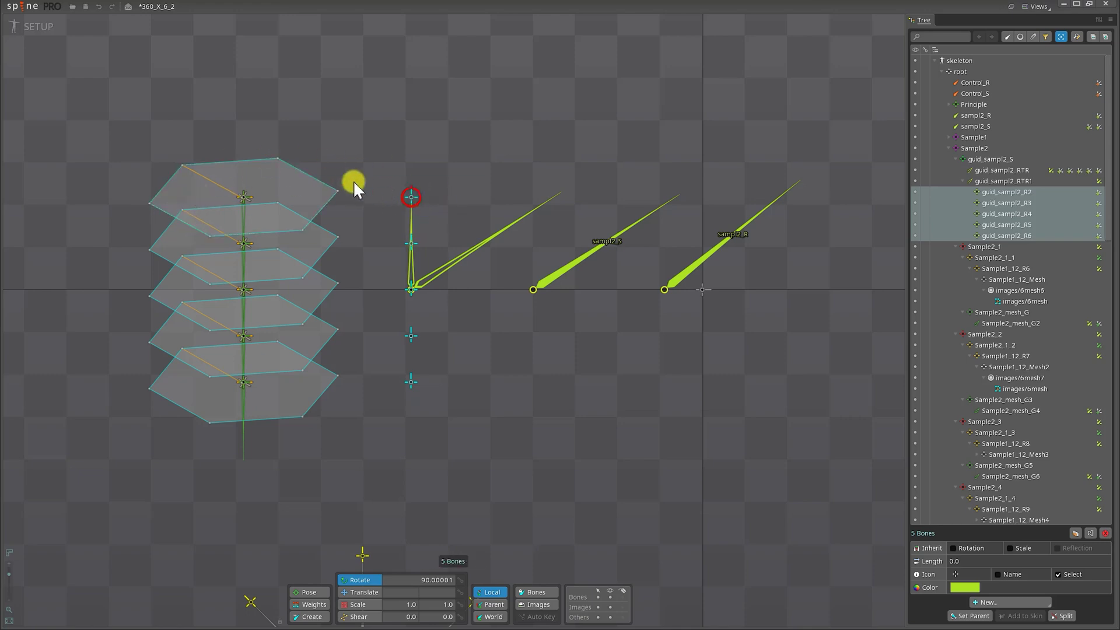
pyautogui.click(1018, 181)
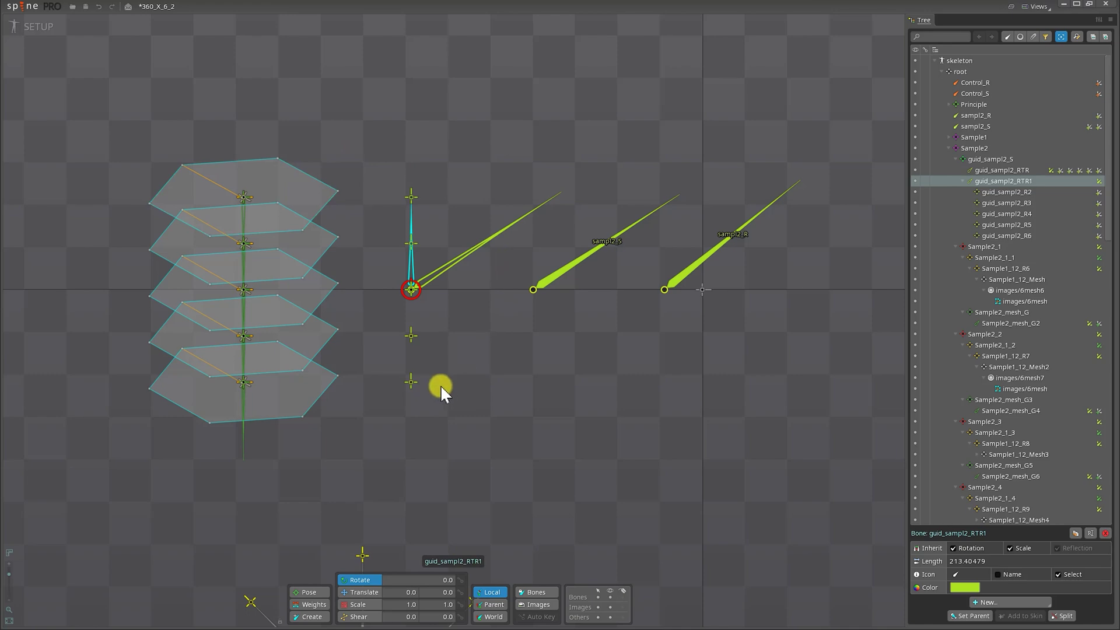
pyautogui.click(1004, 192)
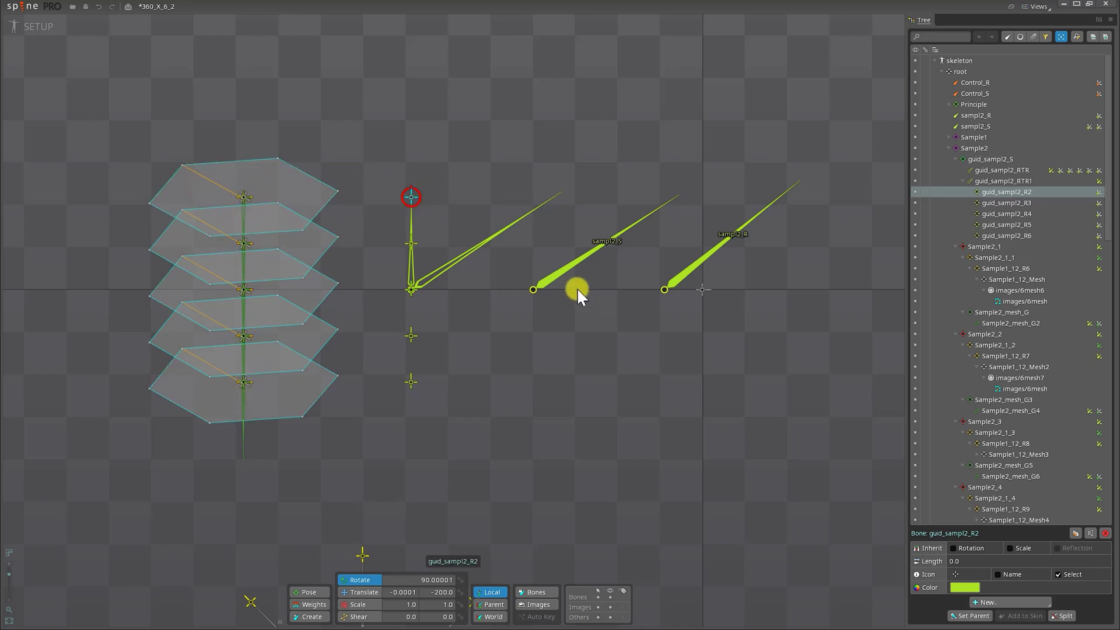
# Rotate the sampl2_S bone to about 34.5 degrees and swing the sampl2_R bone to about 38.9 degrees
pyautogui.moveTo(561, 270); pyautogui.dragTo(661, 273)
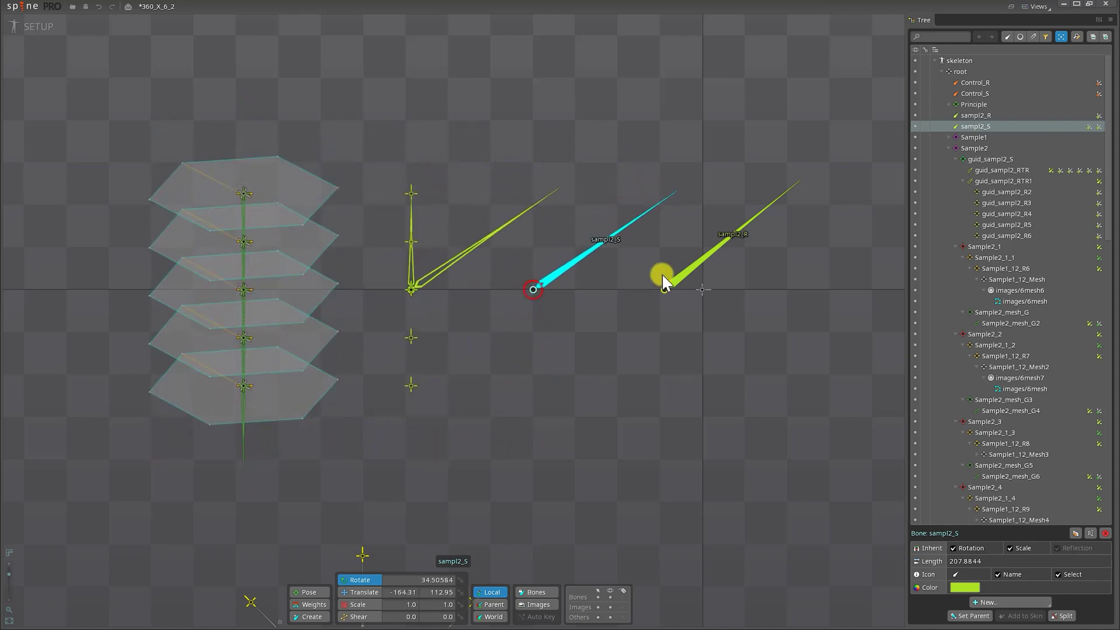
pyautogui.click(689, 271)
pyautogui.moveTo(720, 272); pyautogui.dragTo(740, 243)
pyautogui.rightClick(741, 244)
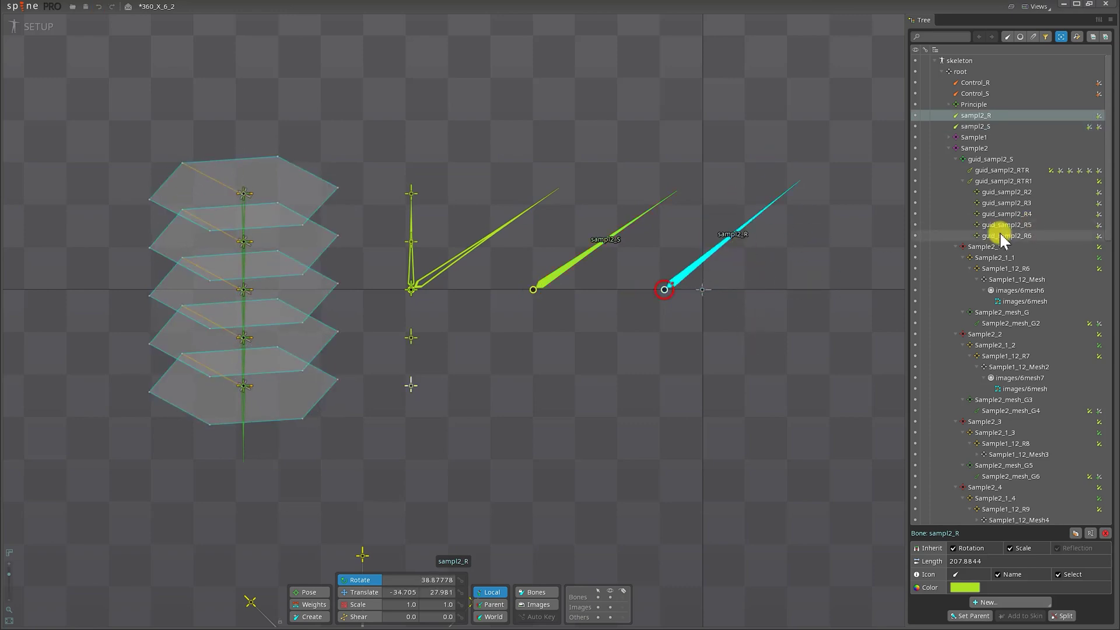
# Compare the rotation and scale inherit settings of guid_sampl2_RTR and guid_sampl2_RTR1 under their parent guid_sampl2_S
pyautogui.click(986, 160)
pyautogui.click(989, 168)
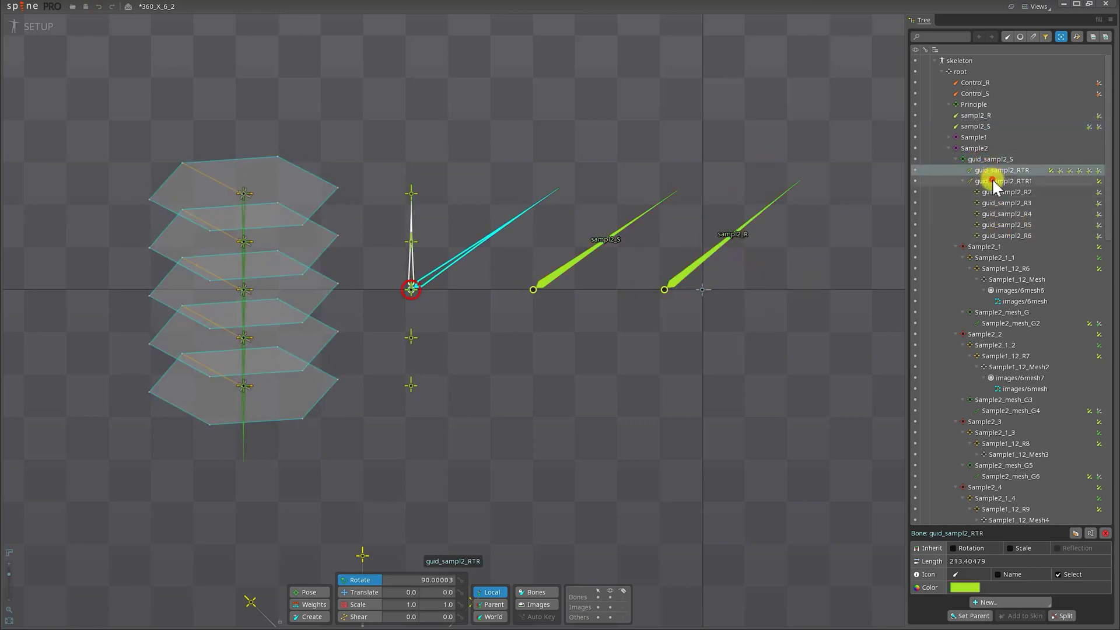
pyautogui.click(991, 163)
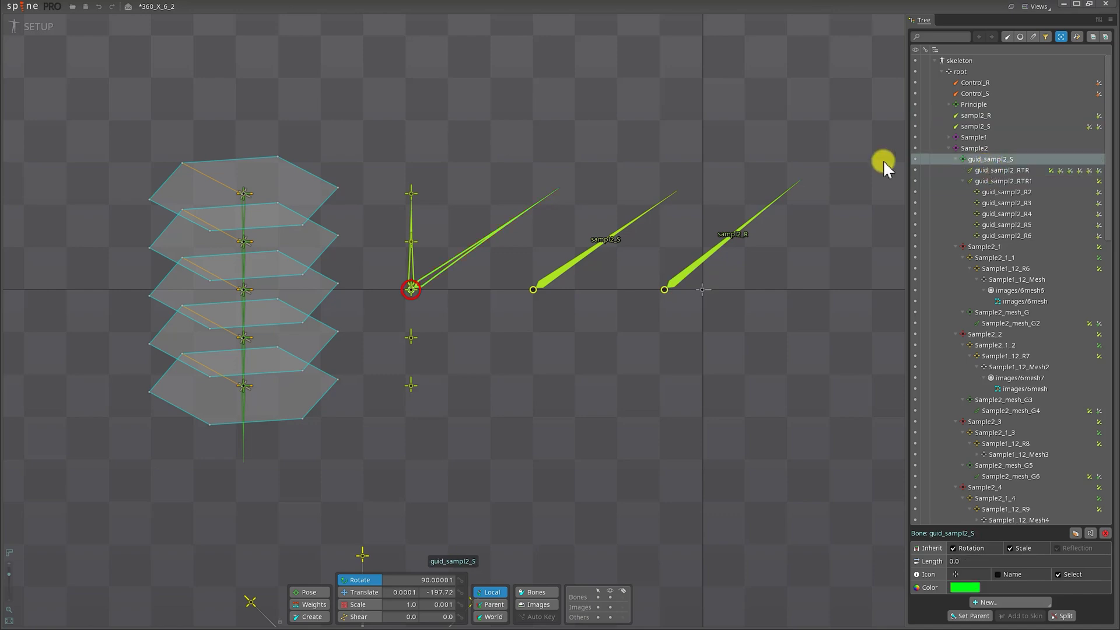
pyautogui.click(993, 170)
pyautogui.click(995, 180)
pyautogui.click(999, 172)
pyautogui.click(1000, 181)
pyautogui.click(1000, 170)
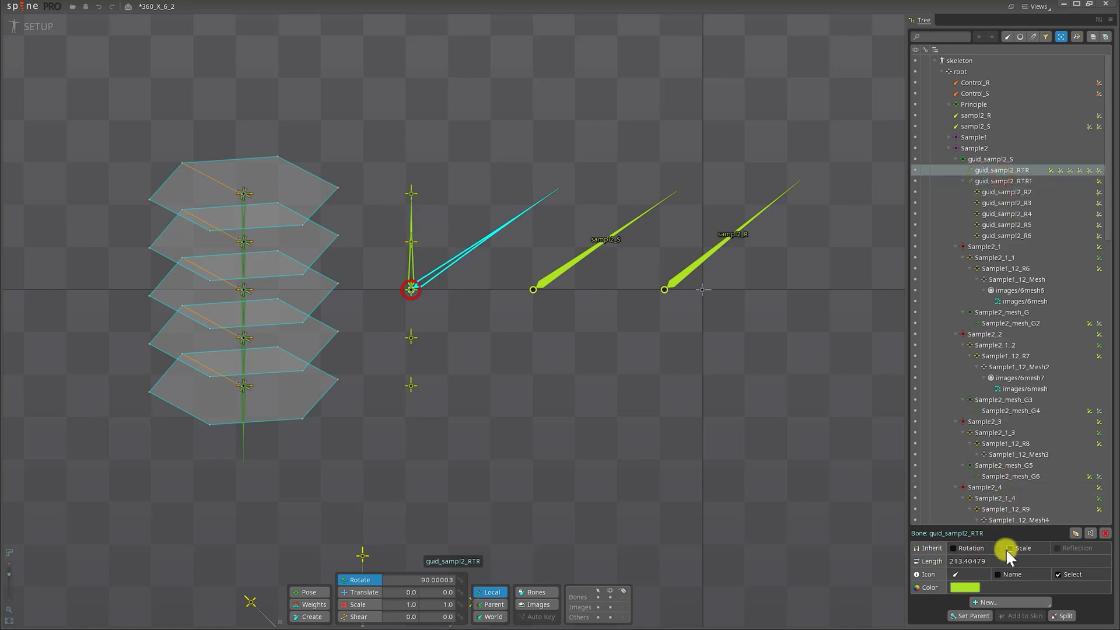
pyautogui.click(996, 180)
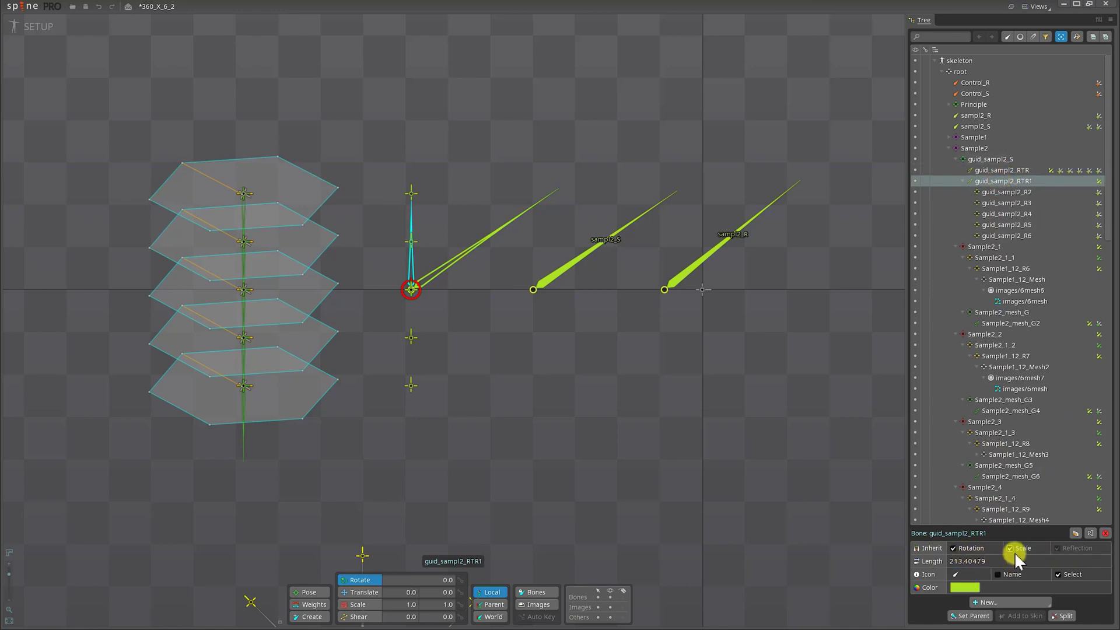
pyautogui.click(1001, 170)
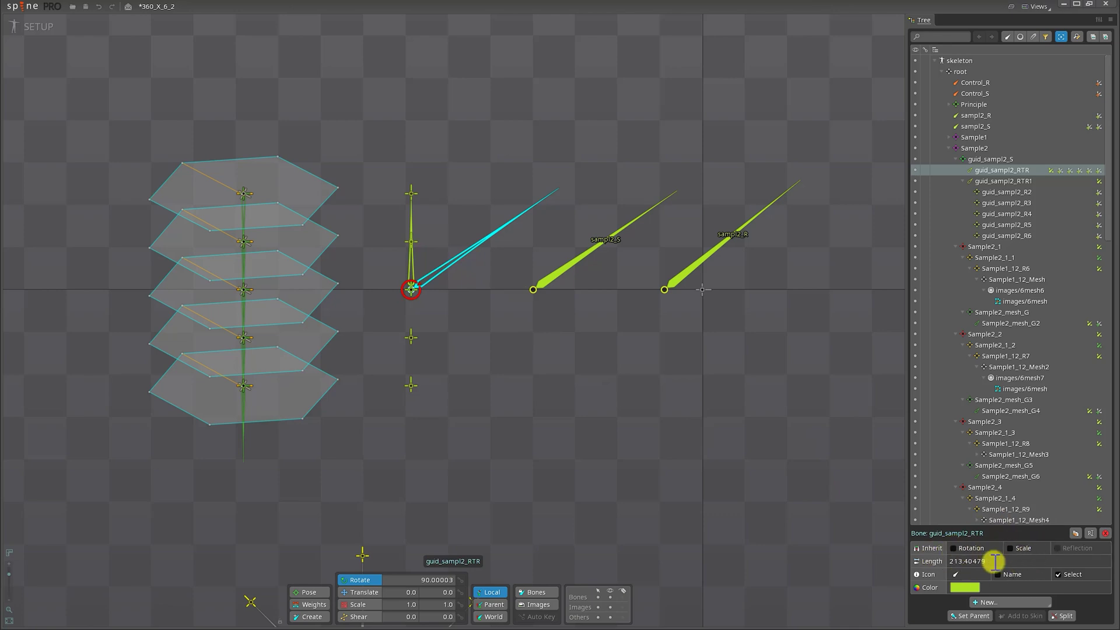
# Check the inherit settings of guid_sampl2_RTR1 against those of guid_sampl2_R2 through guid_sampl2_R6 selected together
pyautogui.click(992, 192)
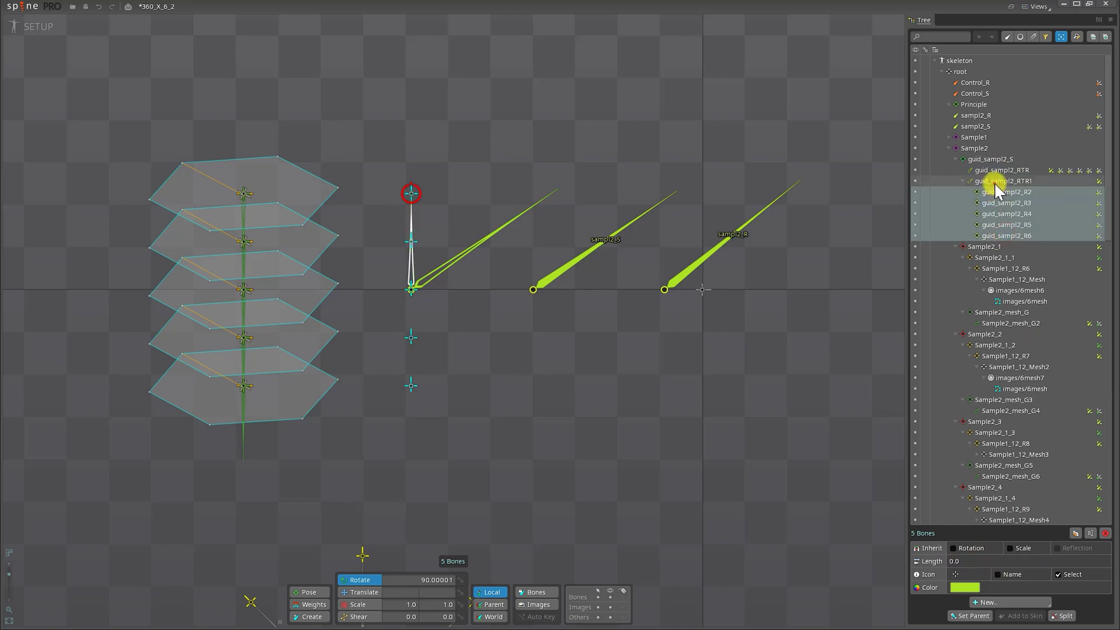
pyautogui.click(992, 182)
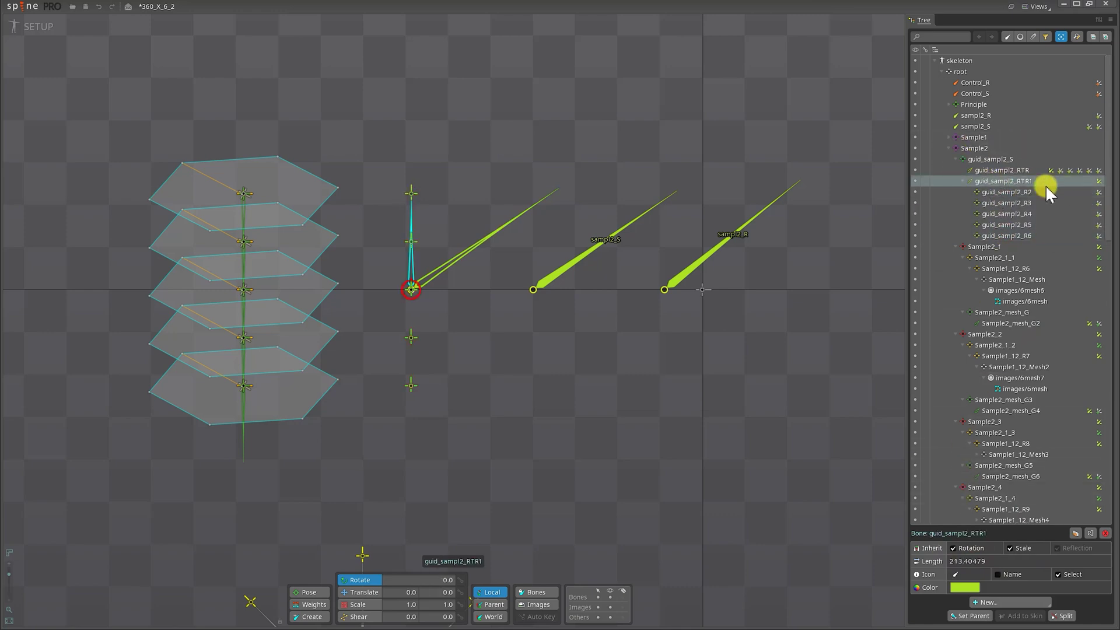
pyautogui.click(1009, 192)
pyautogui.keyDown('shift'); pyautogui.click(1012, 235); pyautogui.keyUp('shift')
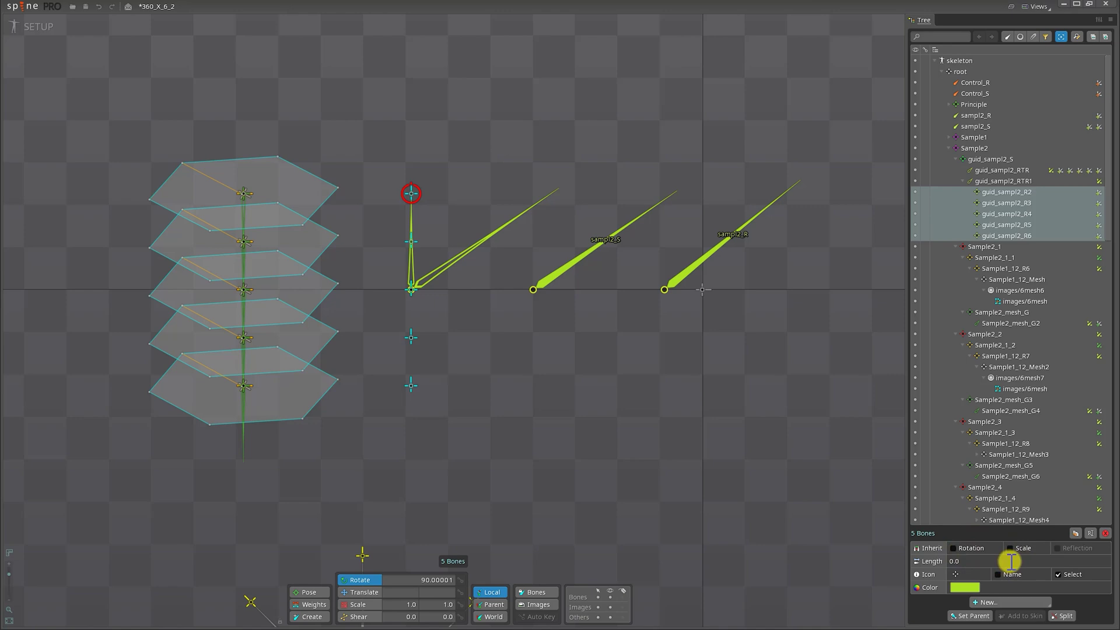
pyautogui.click(1006, 192)
pyautogui.keyDown('shift'); pyautogui.click(1006, 236); pyautogui.keyUp('shift')
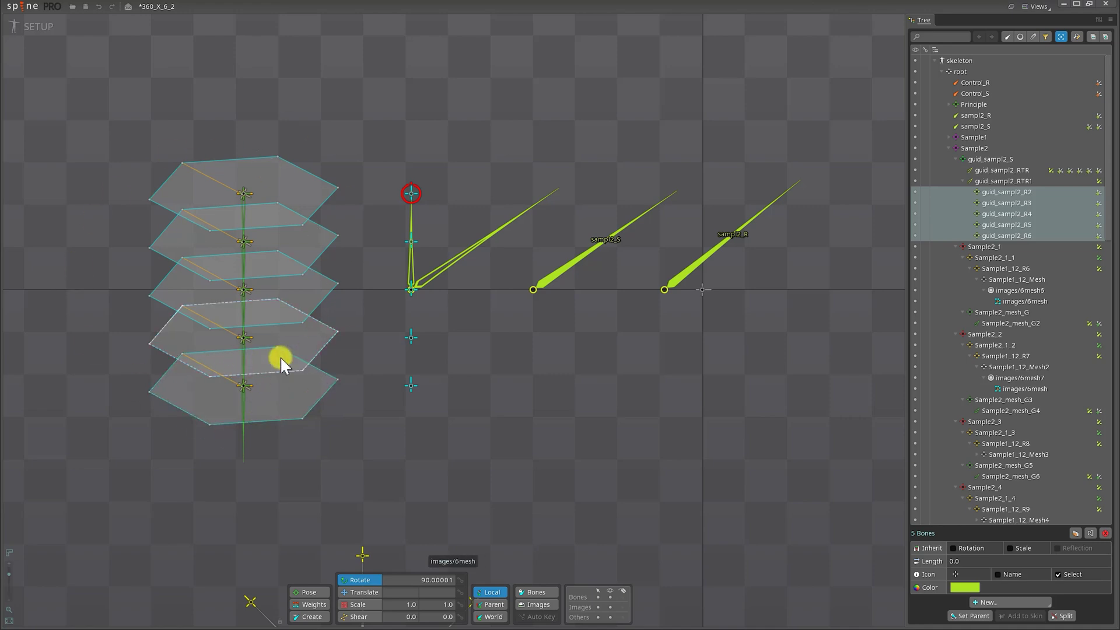
# Try rotating the Sample2 parent bone, undo that change, and reselect guid_sampl2_S
pyautogui.moveTo(533, 369); pyautogui.dragTo(548, 374)
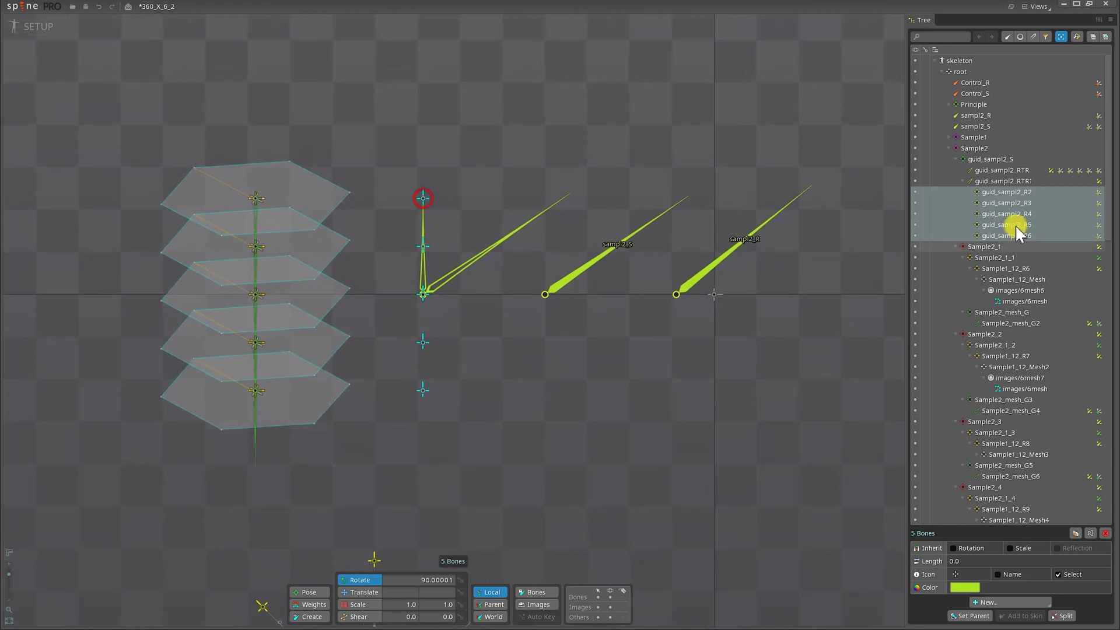
pyautogui.click(1005, 159)
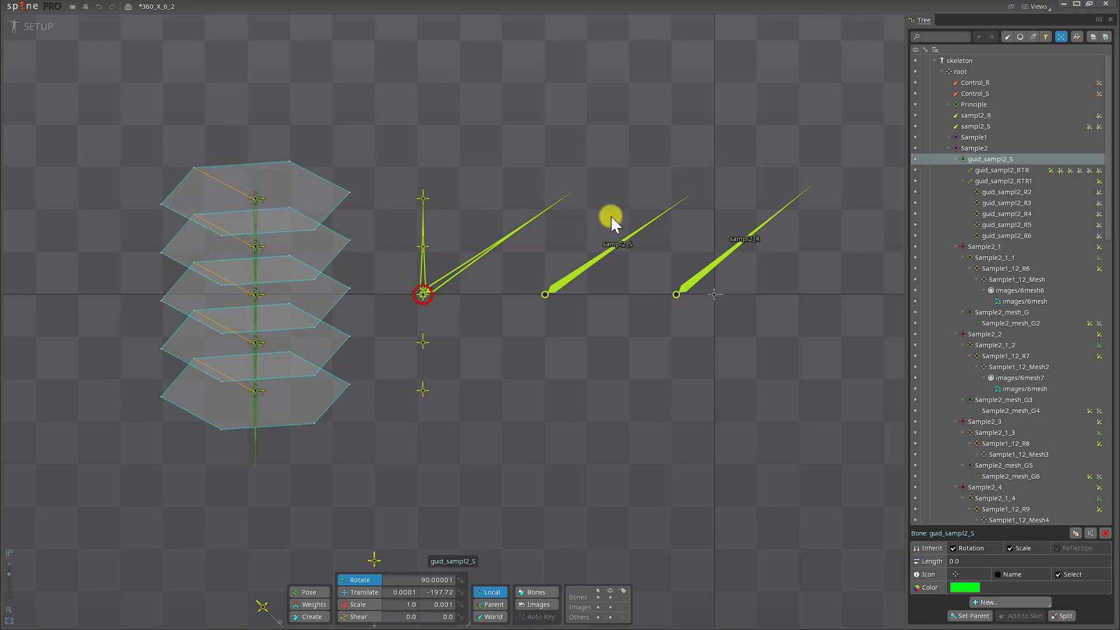
pyautogui.click(964, 150)
pyautogui.moveTo(546, 403); pyautogui.dragTo(423, 326)
pyautogui.hotkey('ctrl', 'z')
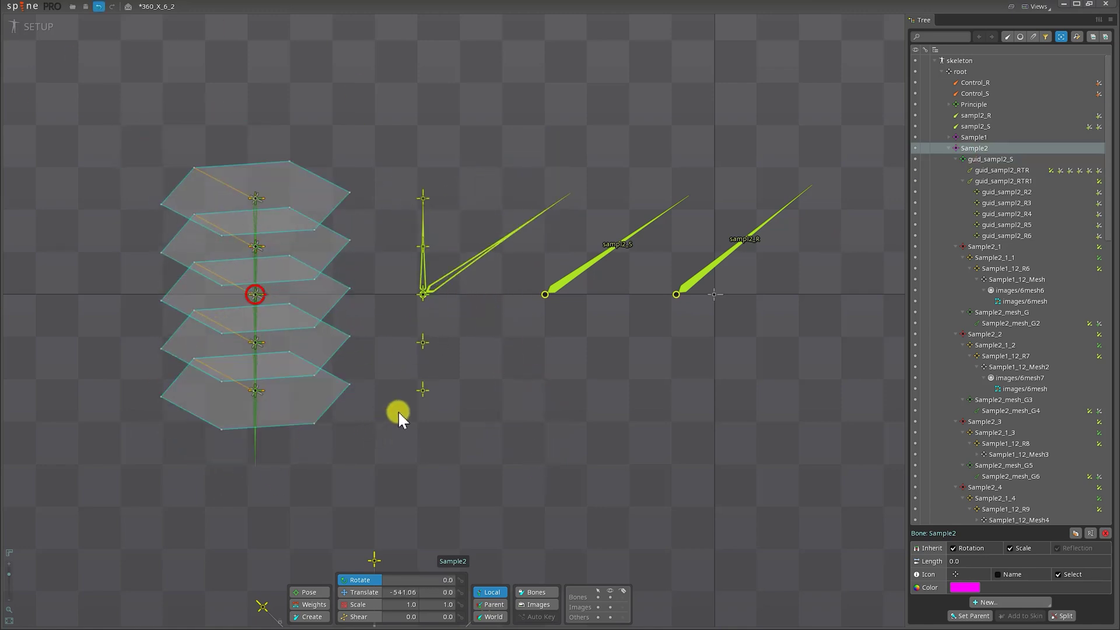
pyautogui.click(977, 158)
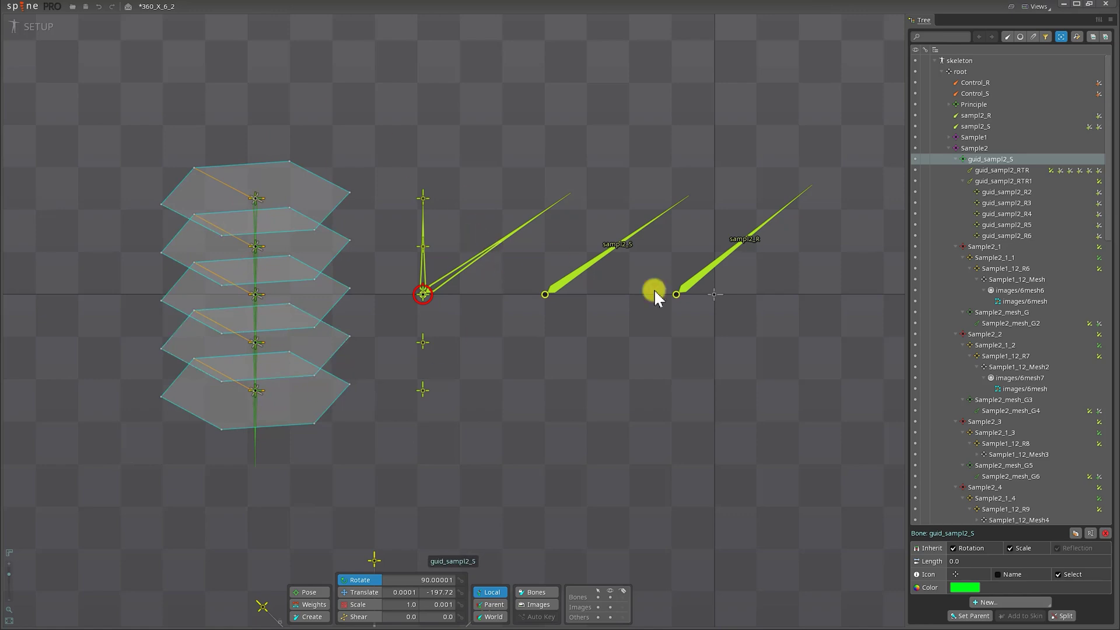
# Select each of the five stacked Sample1 hexagon meshes in turn, from the uppermost to the lowest, to locate them in the hierarchy
pyautogui.scroll(-3, 673, 290)
pyautogui.moveTo(660, 352); pyautogui.dragTo(585, 395)
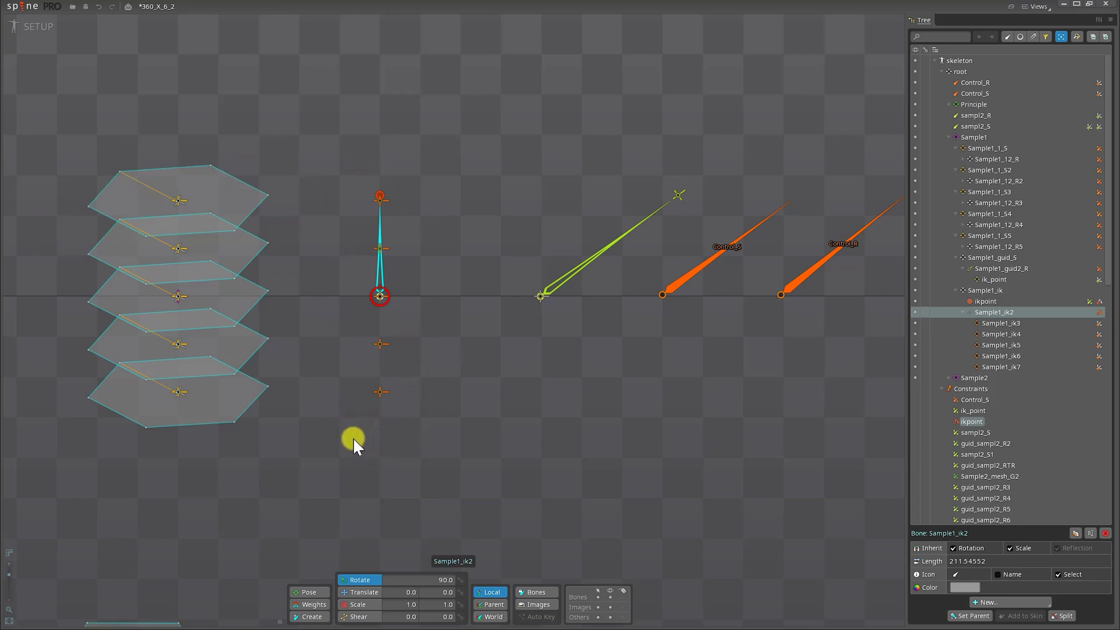
pyautogui.moveTo(496, 439); pyautogui.dragTo(506, 443)
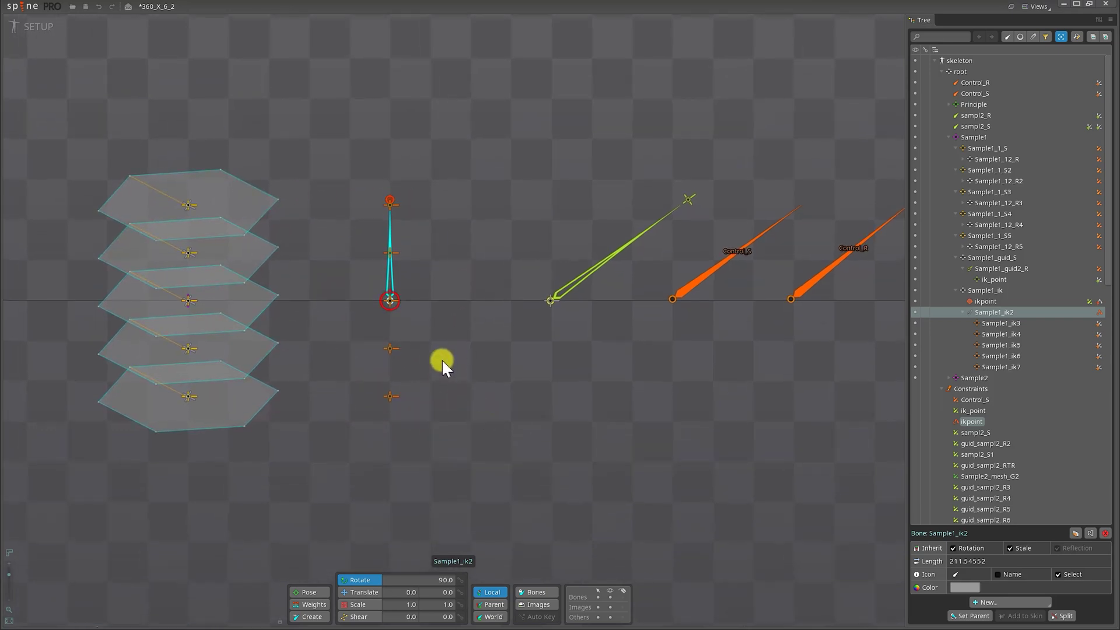
pyautogui.click(217, 190)
pyautogui.click(218, 251)
pyautogui.click(218, 333)
pyautogui.click(217, 363)
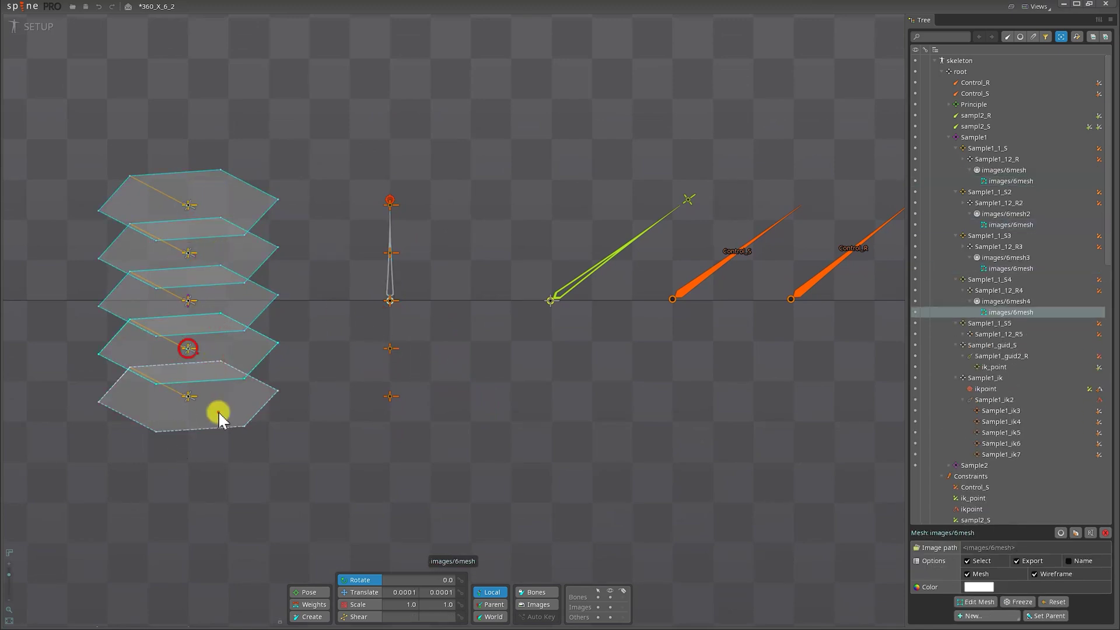
pyautogui.click(218, 411)
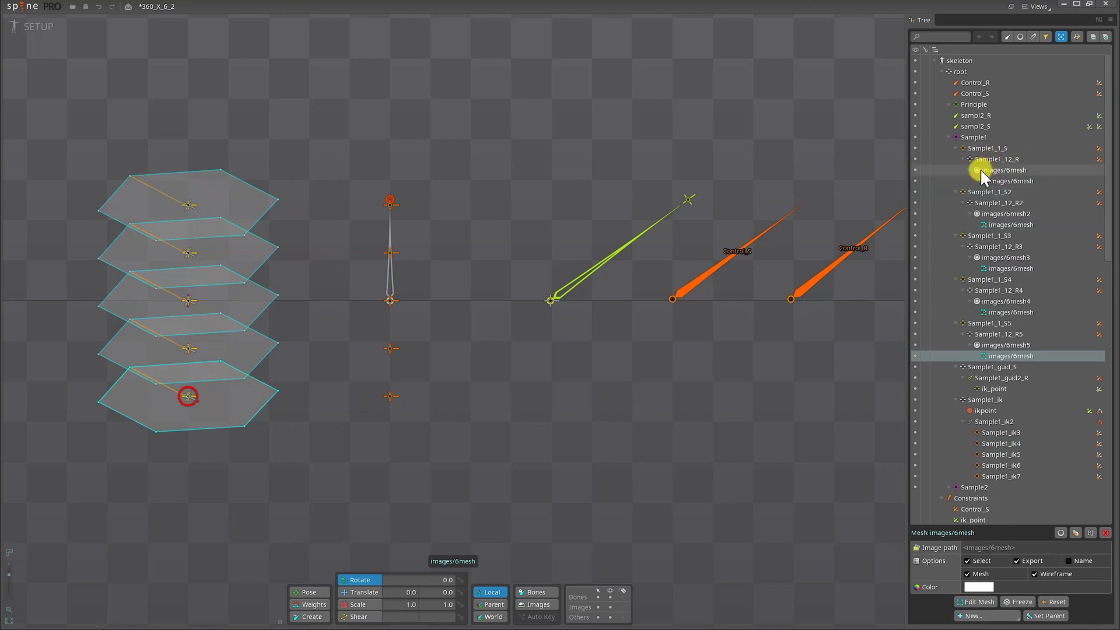
# Collapse the mesh branches under bones Sample1_12_R, Sample1_12_R2, Sample1_12_R3 and Sample1_12_R4 in the hierarchy
pyautogui.click(963, 160)
pyautogui.click(962, 181)
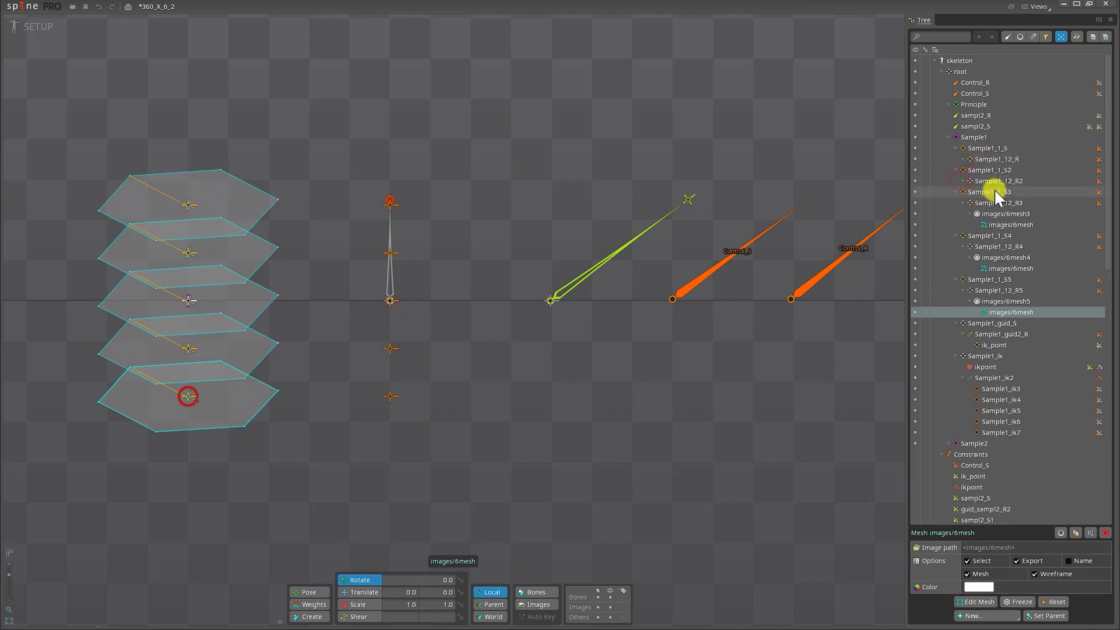
pyautogui.click(961, 203)
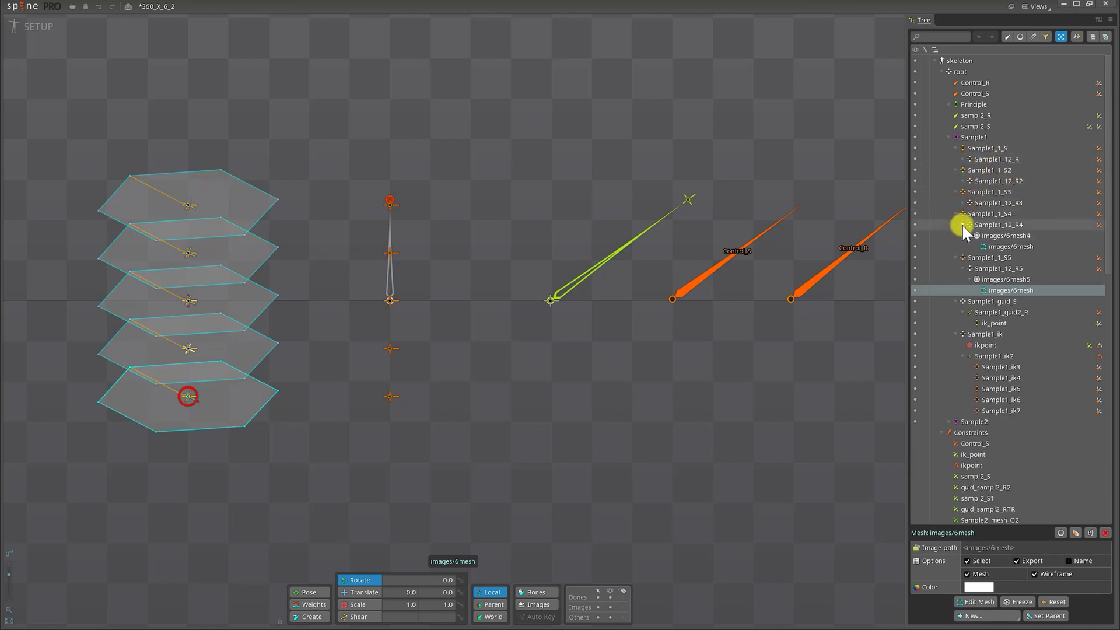
pyautogui.click(961, 225)
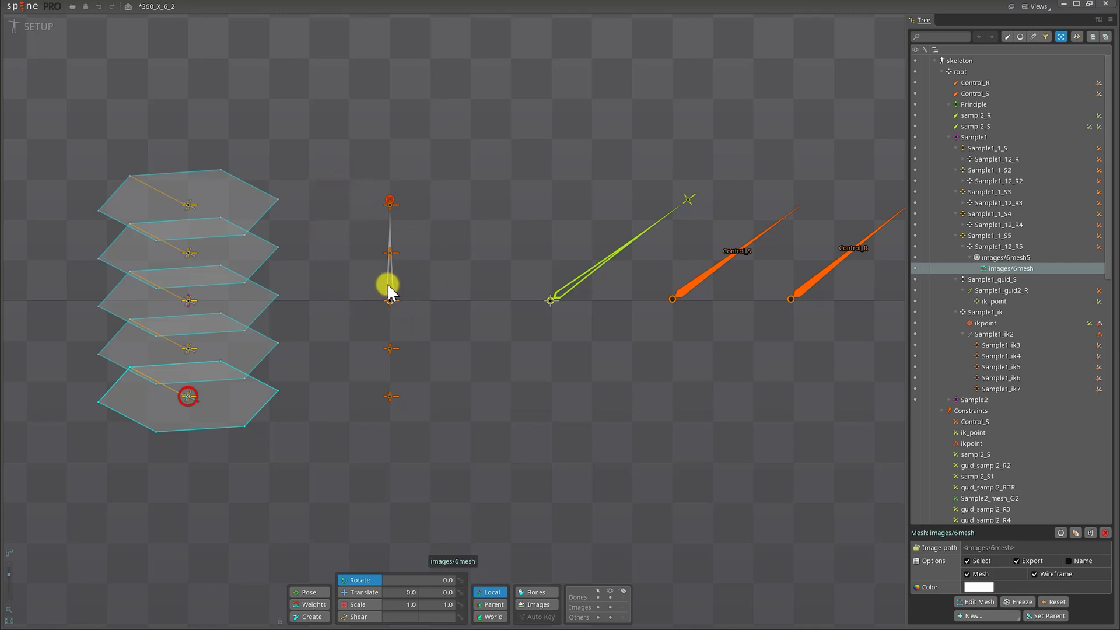
# Select Sample1_ik3 through Sample1_ik7 together, and pick them out individually to locate each one on the vertical IK line
pyautogui.click(995, 345)
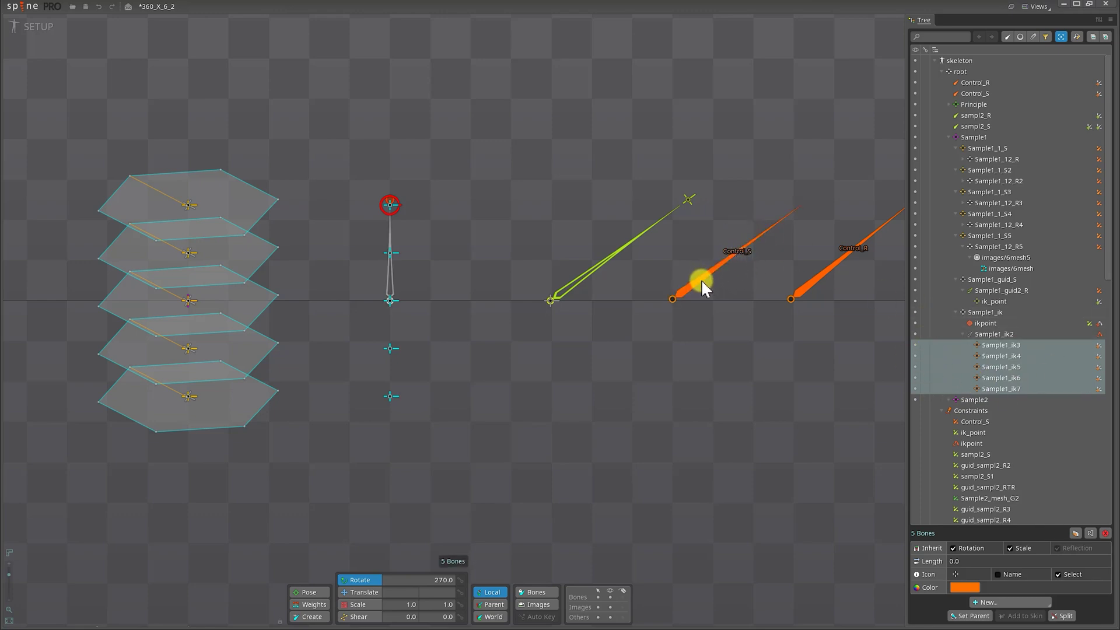
pyautogui.click(992, 345)
pyautogui.click(994, 356)
pyautogui.click(995, 367)
pyautogui.click(994, 388)
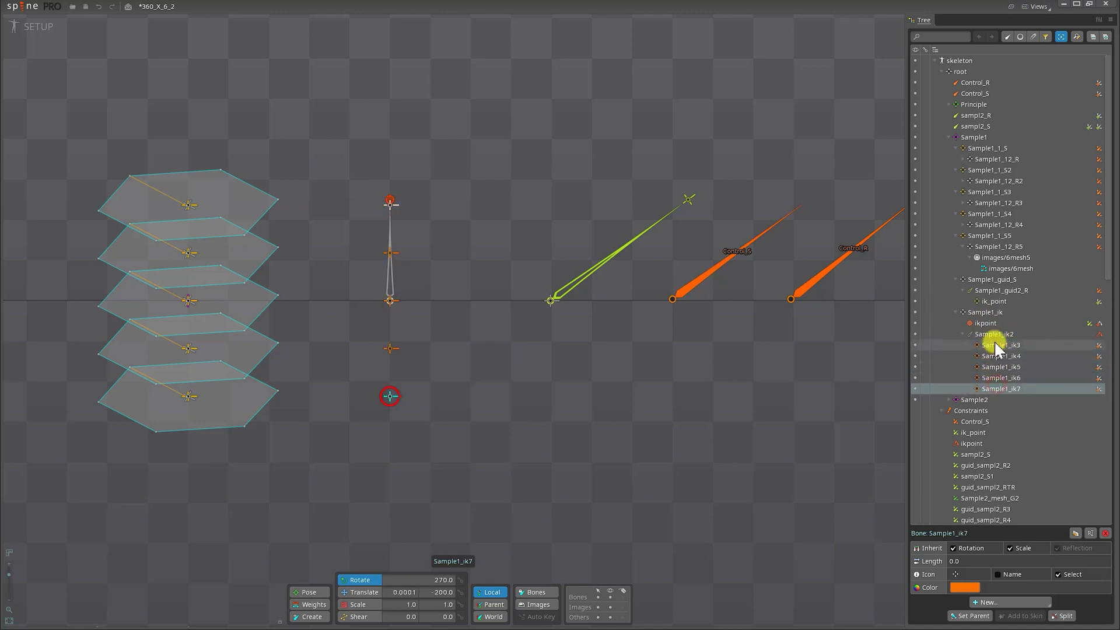
# Select the IK bone Sample1_ik2 and each of its child bones in turn, ending on Sample1_ik7
pyautogui.click(989, 335)
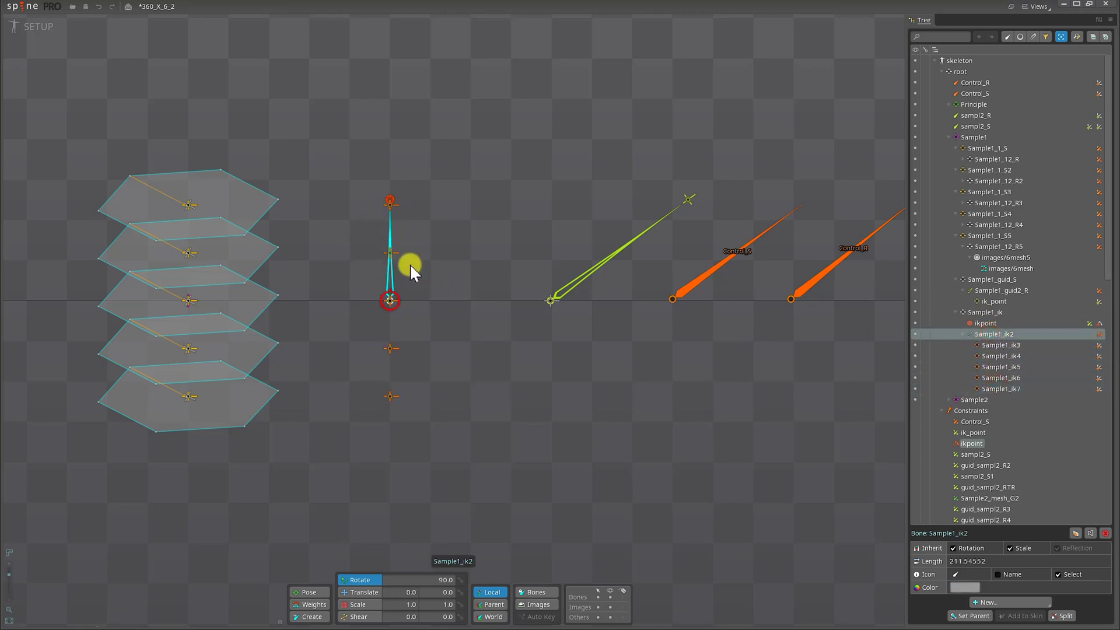
pyautogui.click(995, 345)
pyautogui.click(995, 356)
pyautogui.click(999, 367)
pyautogui.click(1001, 378)
pyautogui.click(1001, 389)
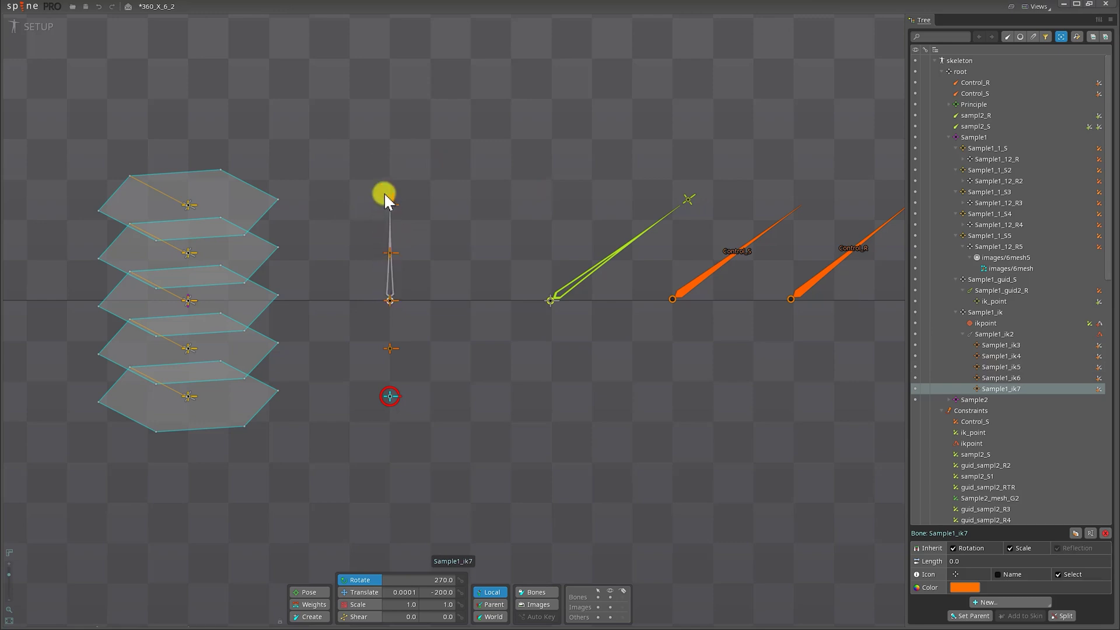
# Select all five child bones of Sample1_ik2 together, and try rotating Control_S to examine how they drive the hexagons
pyautogui.keyDown('shift'); pyautogui.click(992, 346); pyautogui.keyUp('shift')
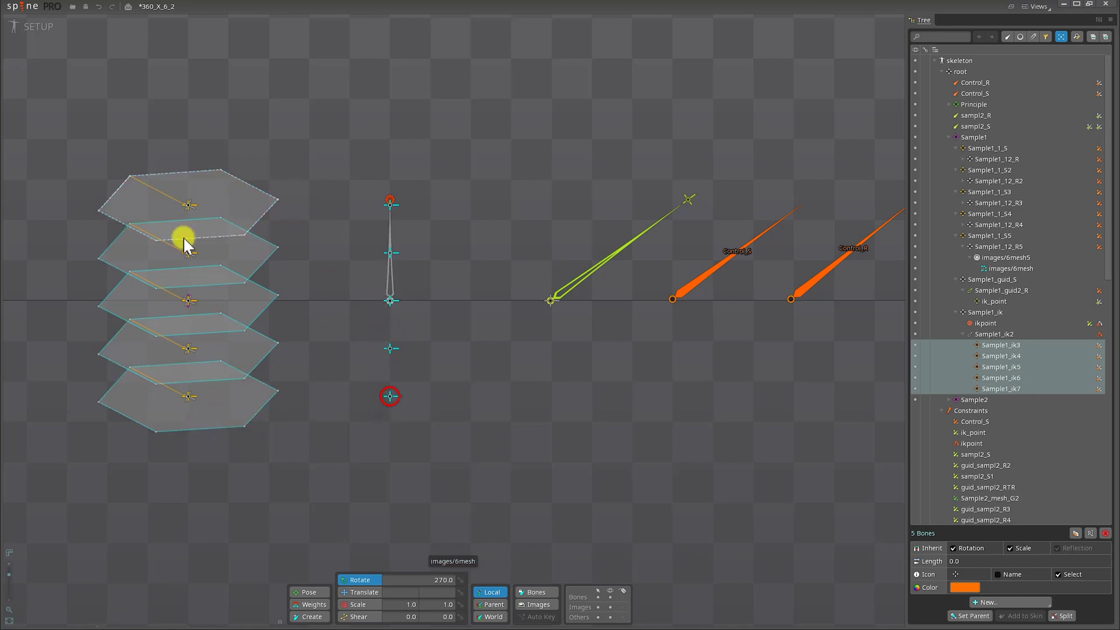
pyautogui.click(687, 280)
pyautogui.moveTo(750, 328); pyautogui.dragTo(702, 325)
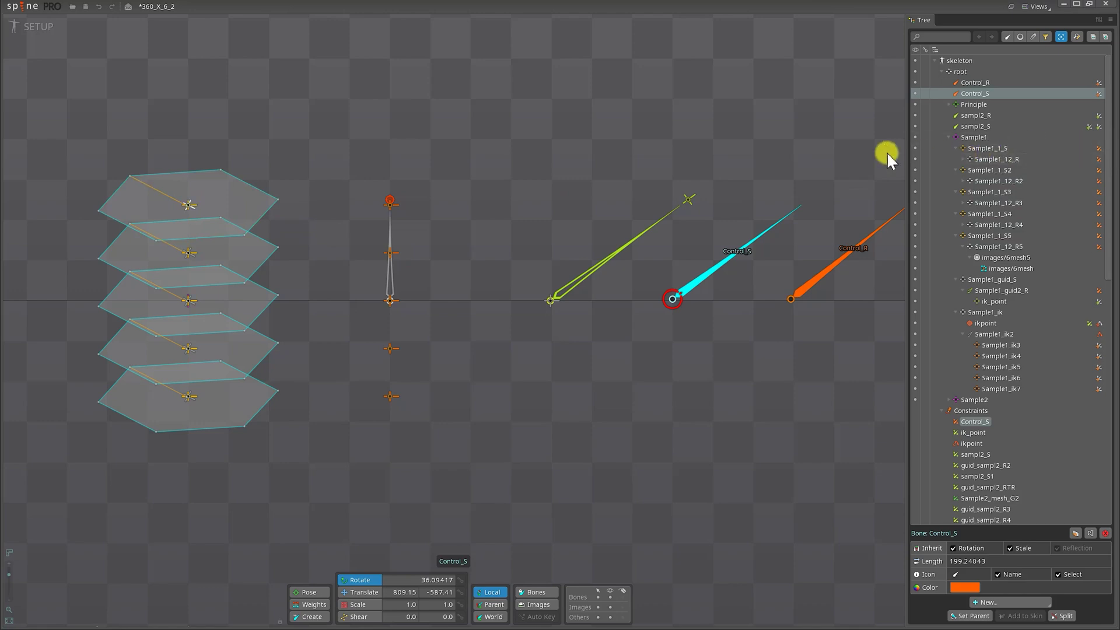
# Trace the link between Sample1_1_S and Sample1_ik3, and open the Sample1_ik3 transform constraint to examine its offset and mix values
pyautogui.click(992, 149)
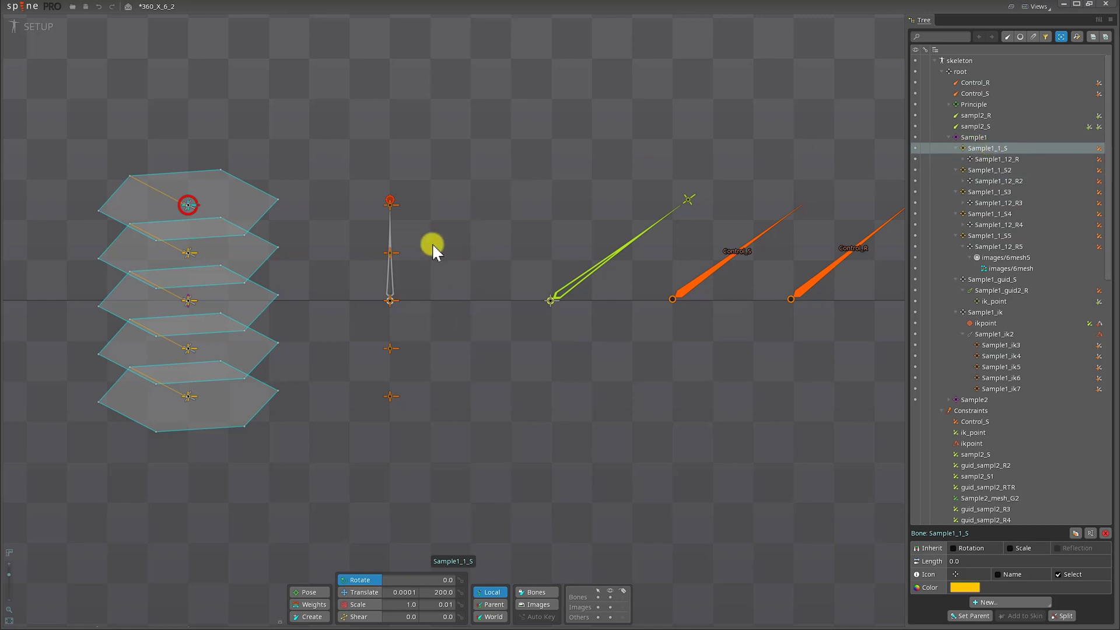
pyautogui.click(392, 274)
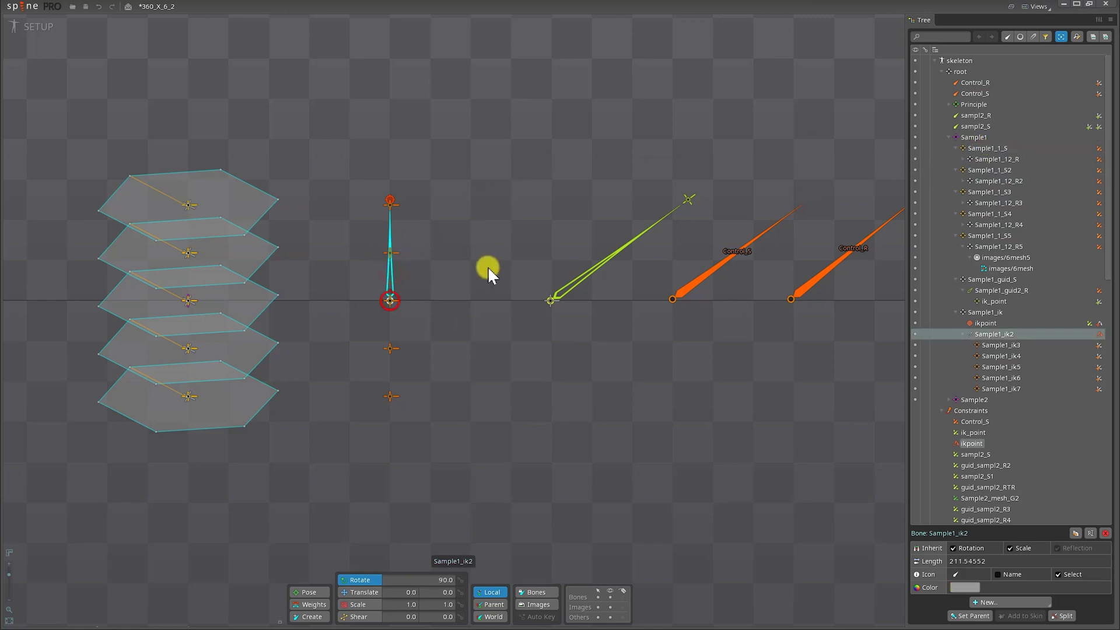
pyautogui.click(990, 346)
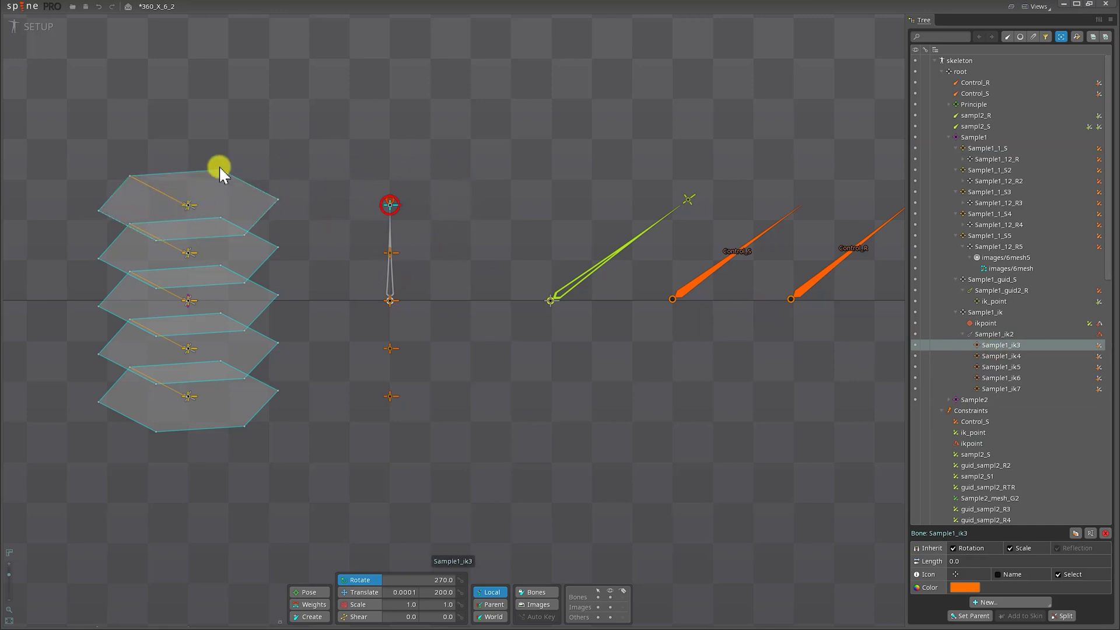
pyautogui.moveTo(1105, 352)
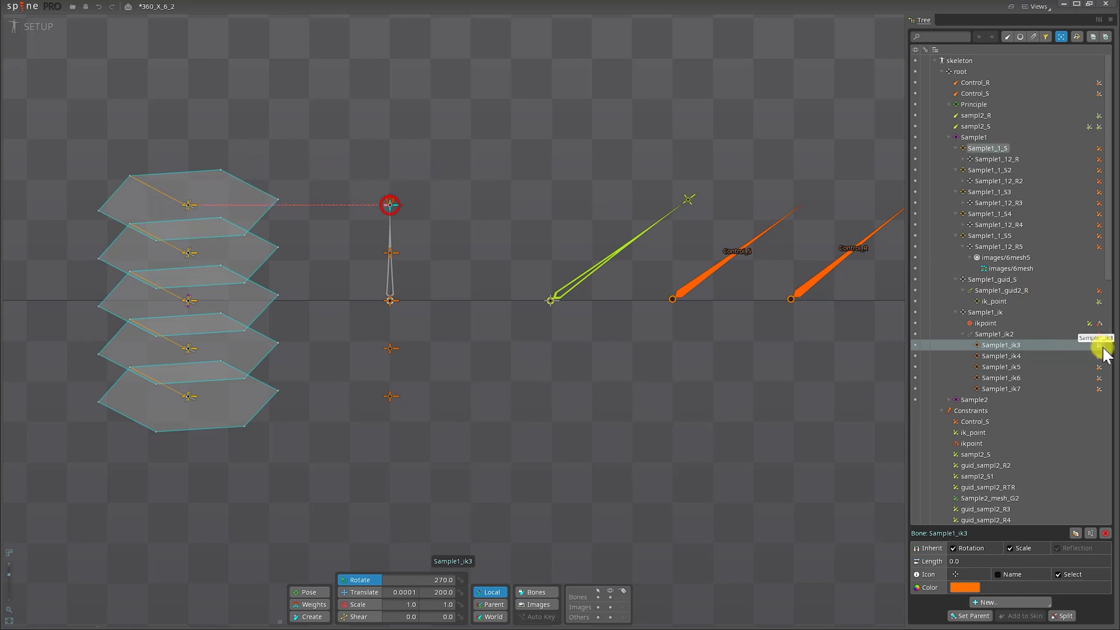
pyautogui.click(989, 149)
pyautogui.click(1098, 150)
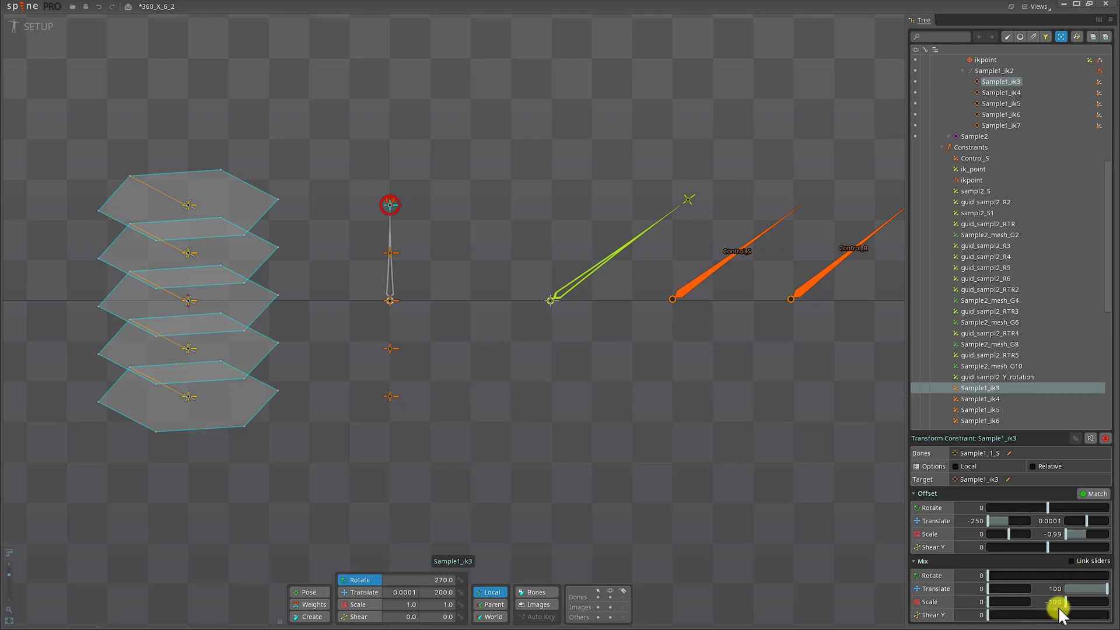
# Select the IK target ikpoint and the guide bone ik_point, and open the ik_point transform constraint to examine its mix
pyautogui.moveTo(620, 409); pyautogui.dragTo(577, 425)
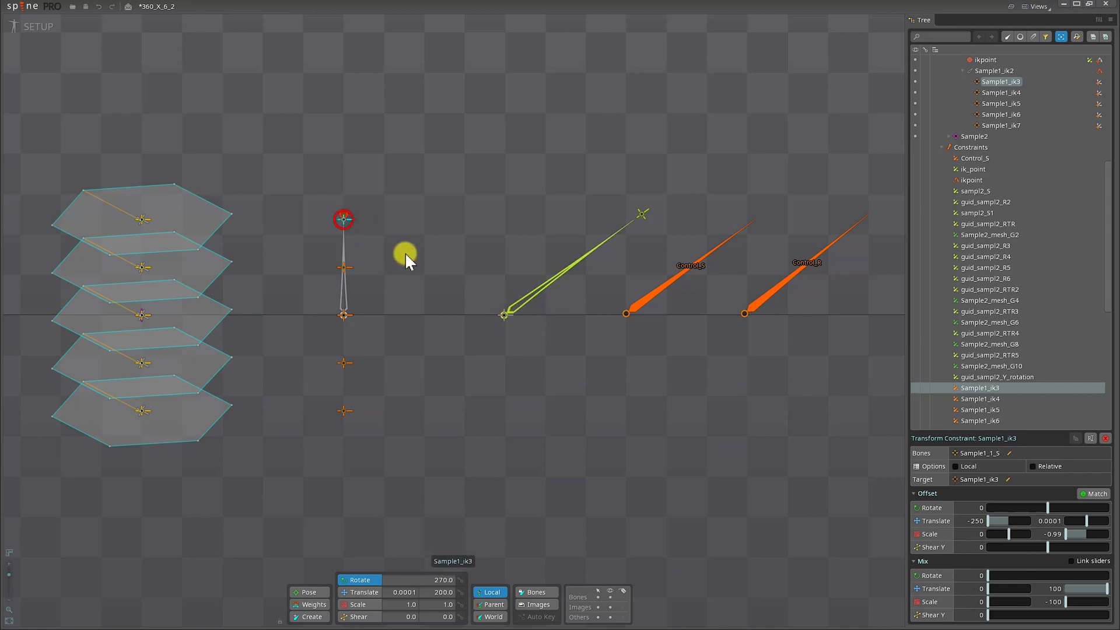
pyautogui.press('t')
pyautogui.click(369, 216)
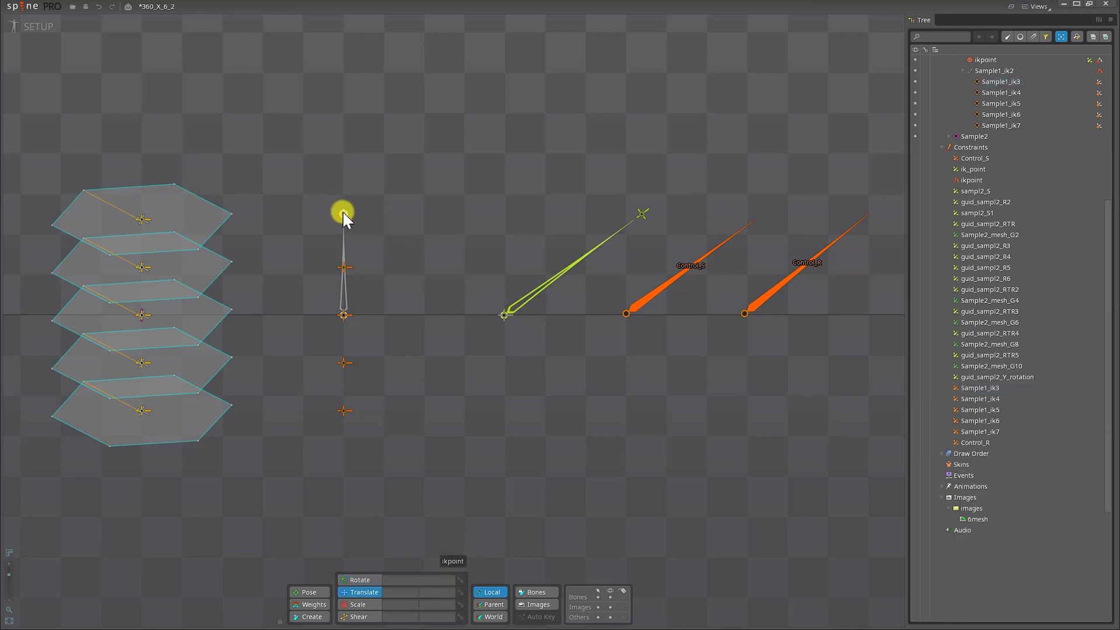
pyautogui.click(343, 214)
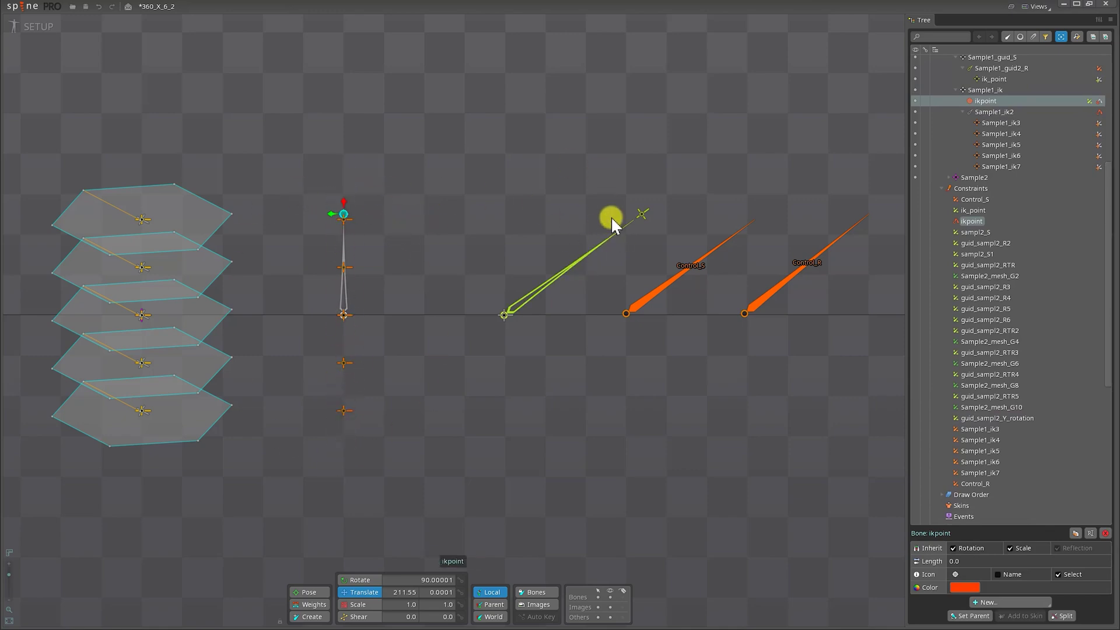
pyautogui.click(642, 215)
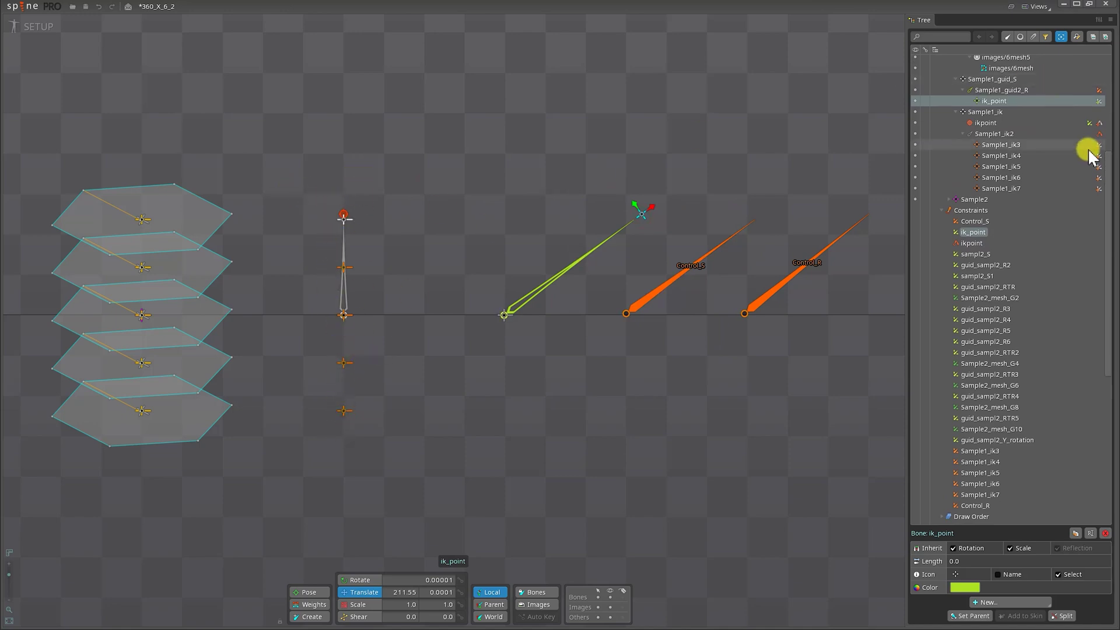
pyautogui.click(1099, 103)
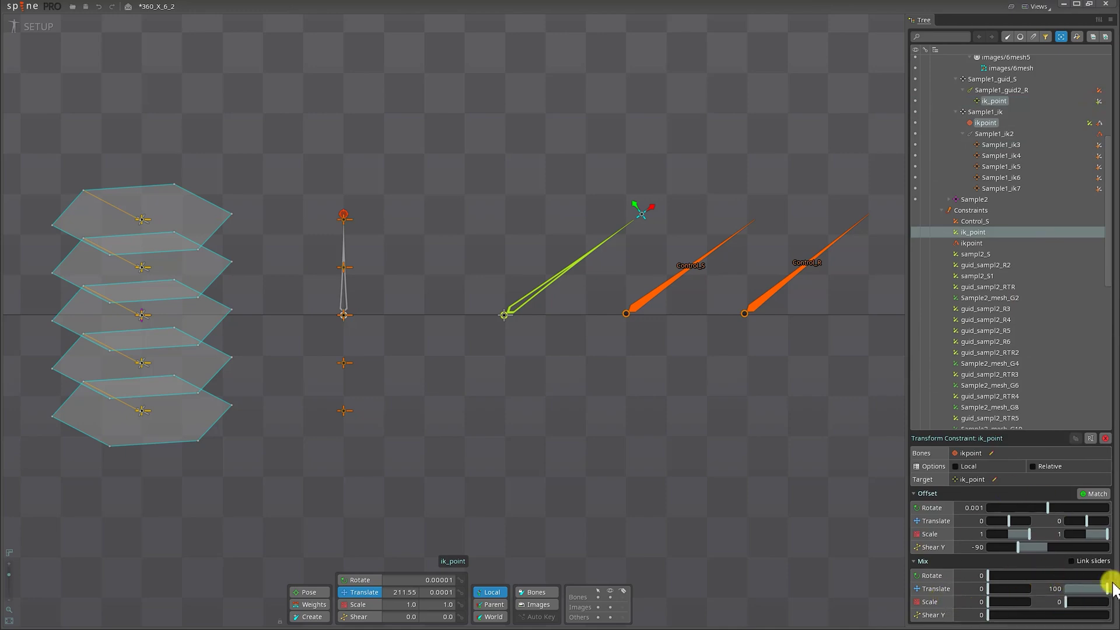
# Rotate the Control_S and Control_R bones to test the Sample1 rig, and switch to Animate mode
pyautogui.click(655, 301)
pyautogui.press('c')
pyautogui.moveTo(712, 363); pyautogui.dragTo(653, 266)
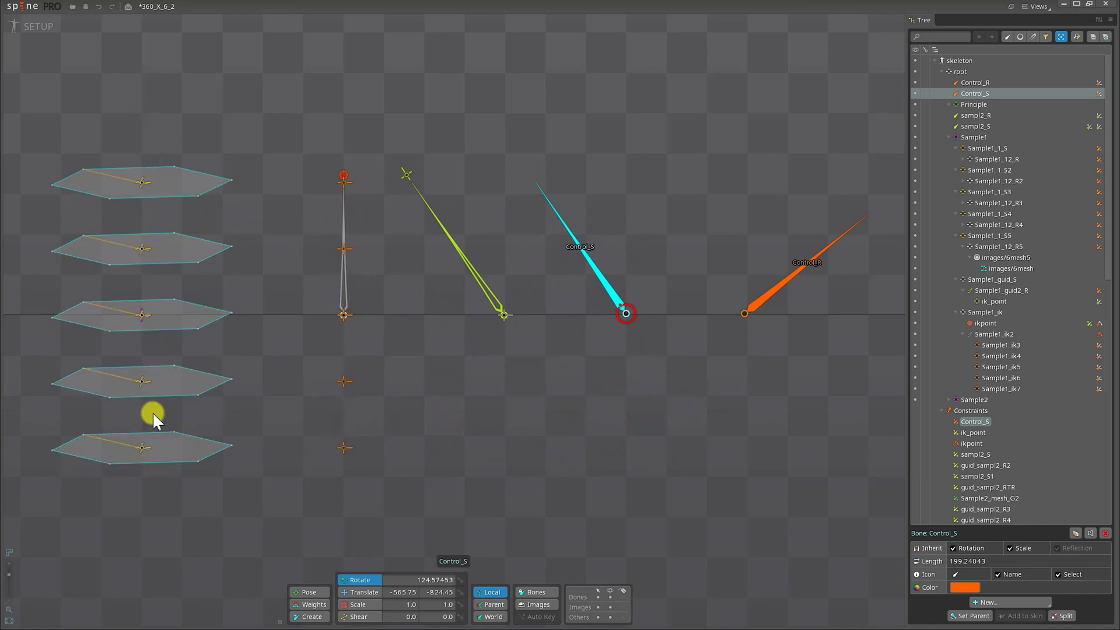
pyautogui.moveTo(613, 230); pyautogui.dragTo(775, 338)
pyautogui.moveTo(781, 286); pyautogui.dragTo(775, 337)
pyautogui.press('Tab')
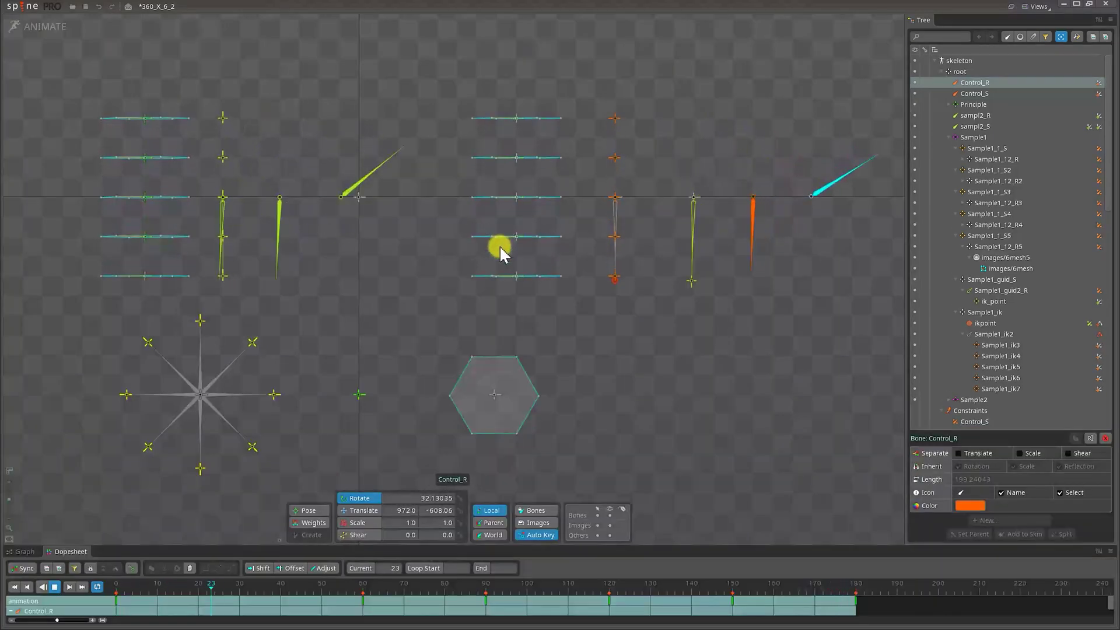